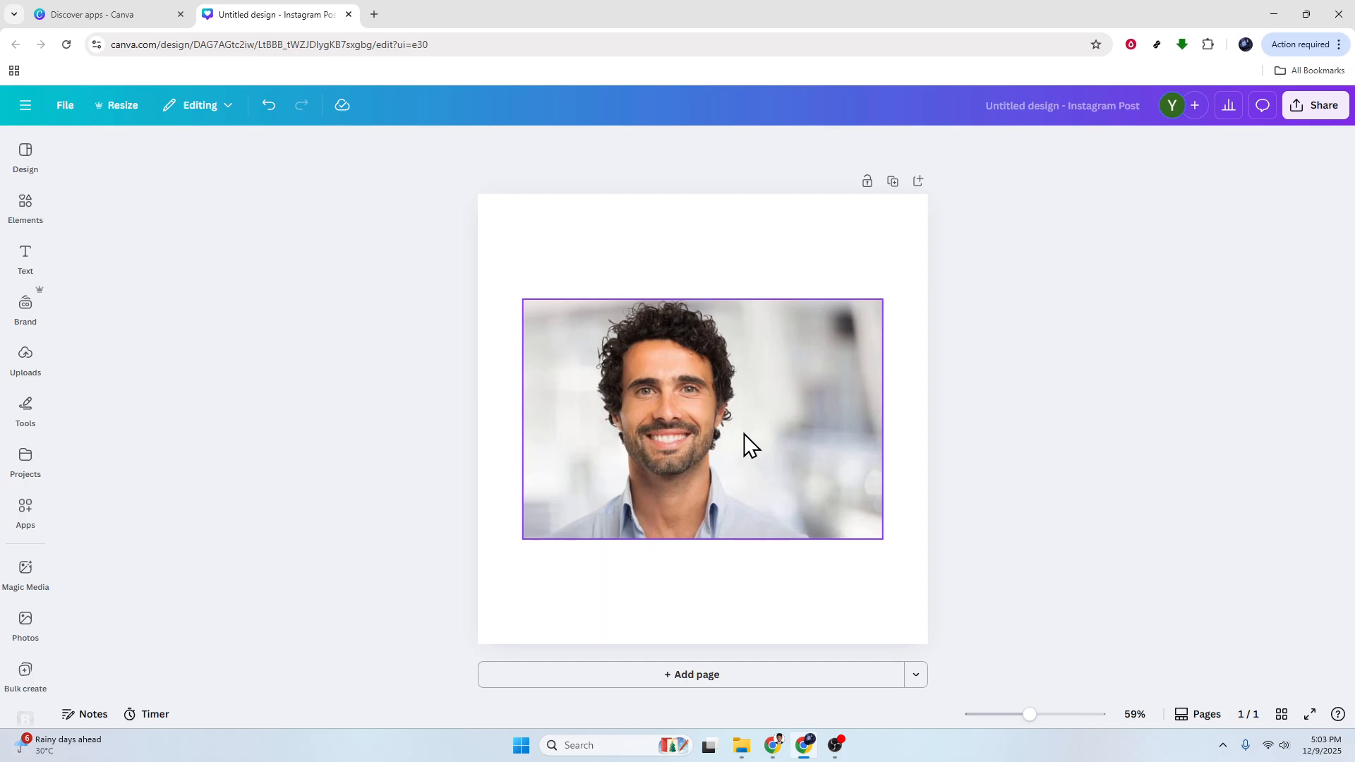
Create a blank Instagram Post (Square) design from the Canva home tab, and close the new design's tab.
scroll(744, 433, up, 3)
scroll(743, 433, down, 2)
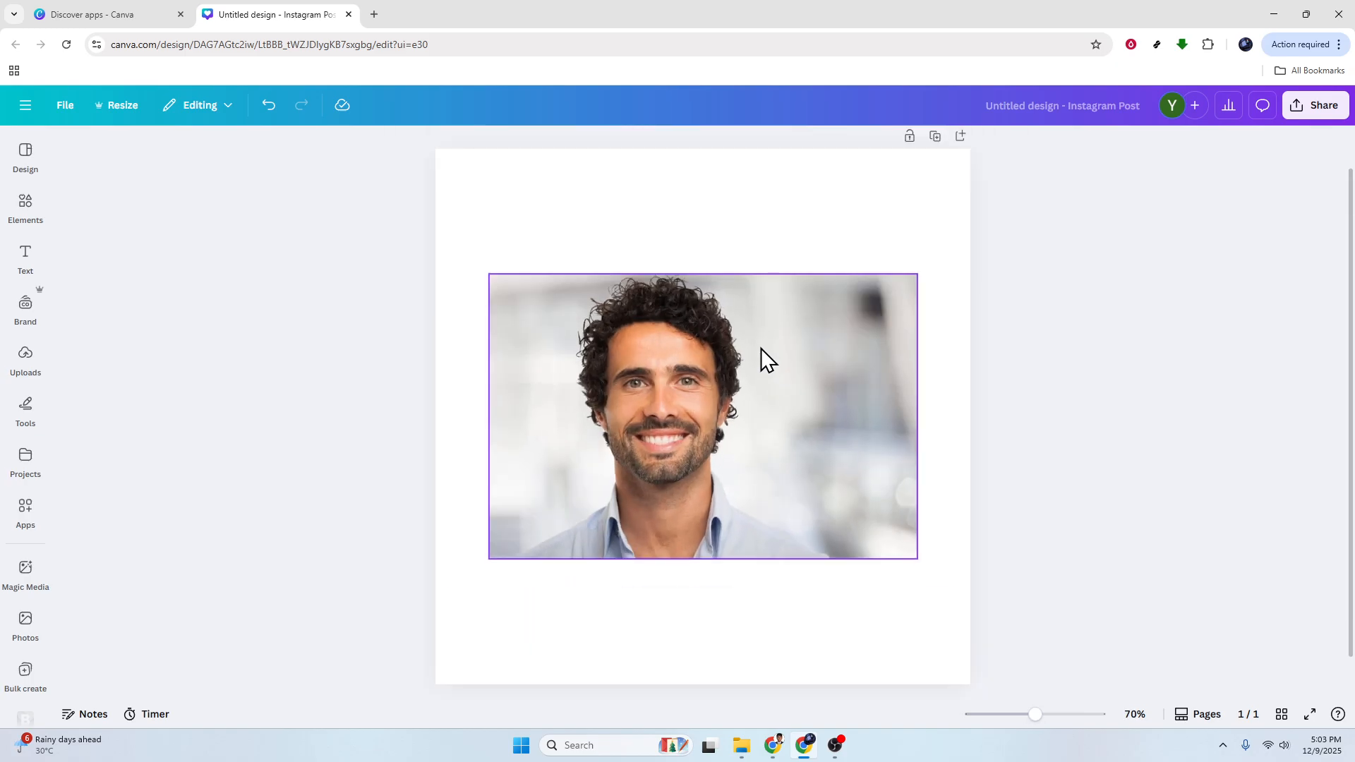
click(106, 13)
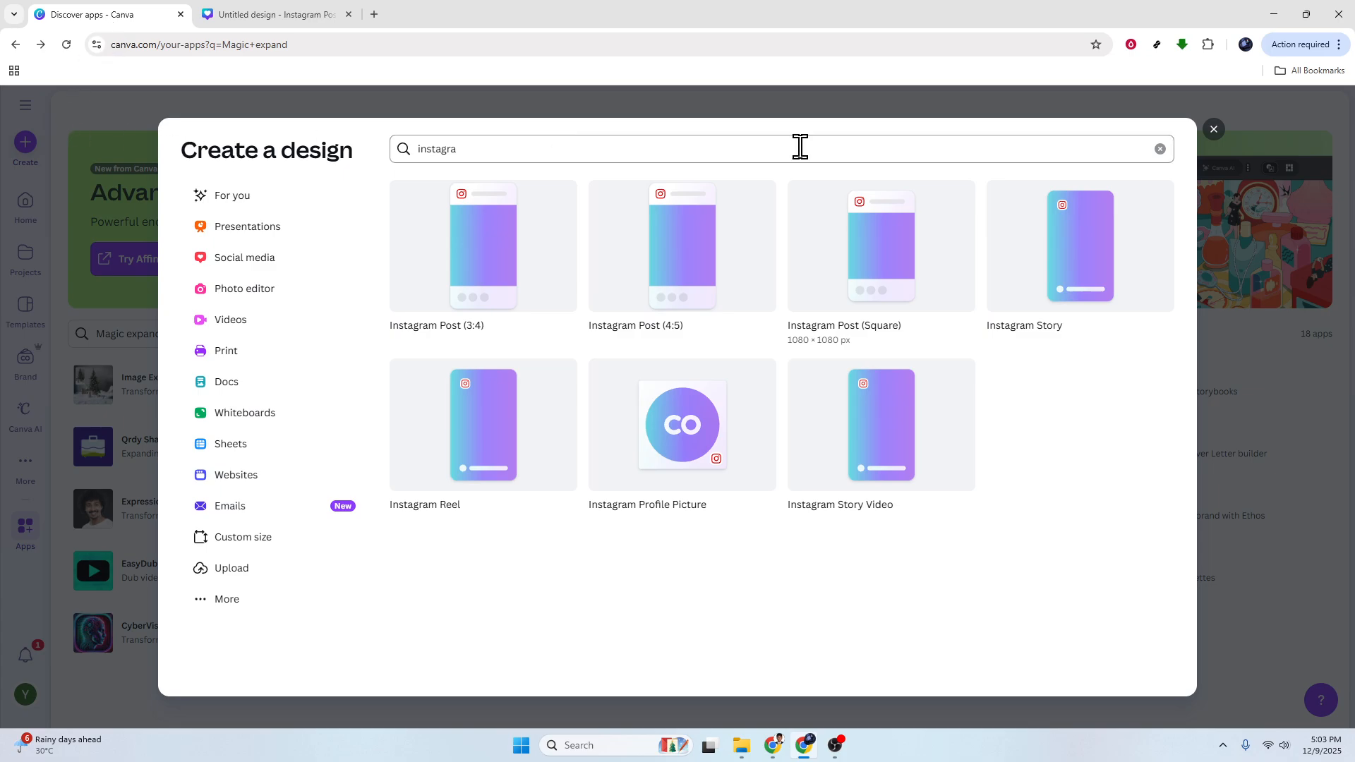
click(1214, 130)
click(26, 144)
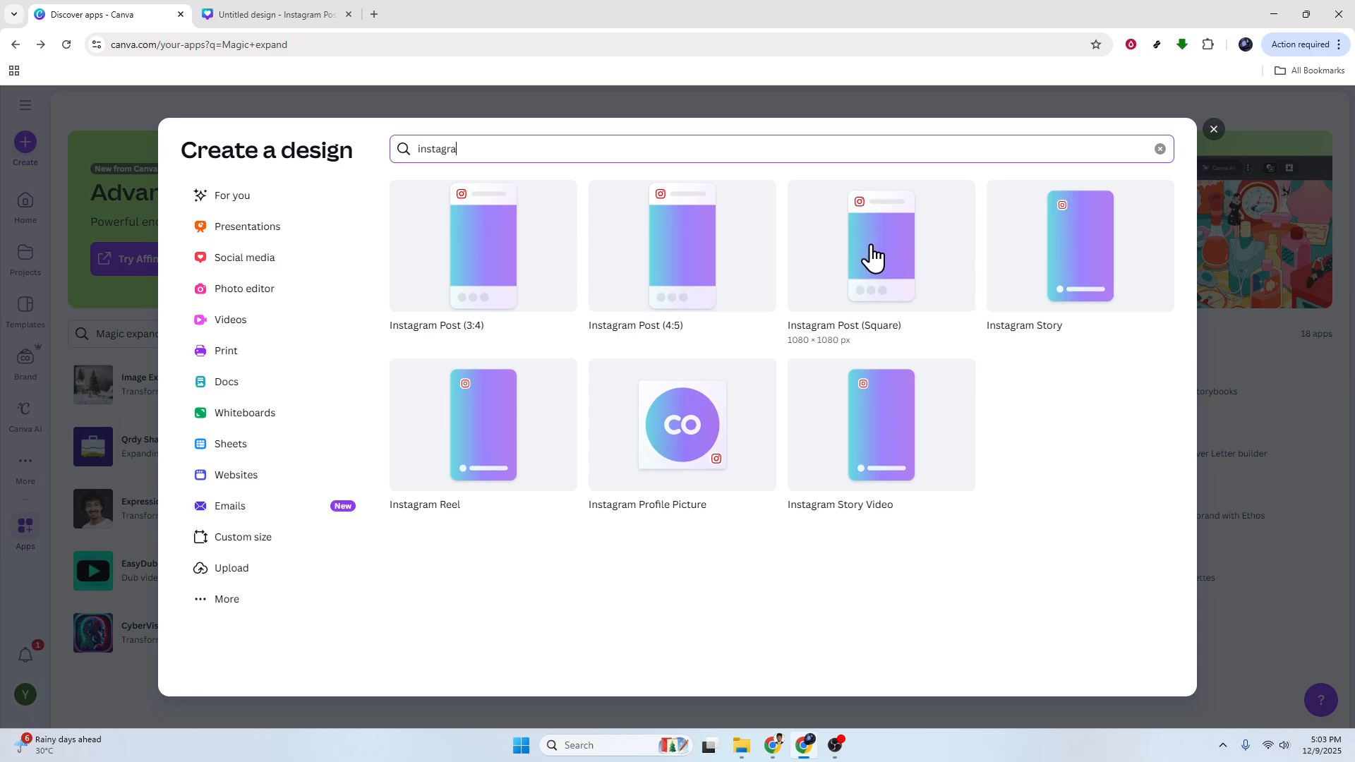
click(859, 302)
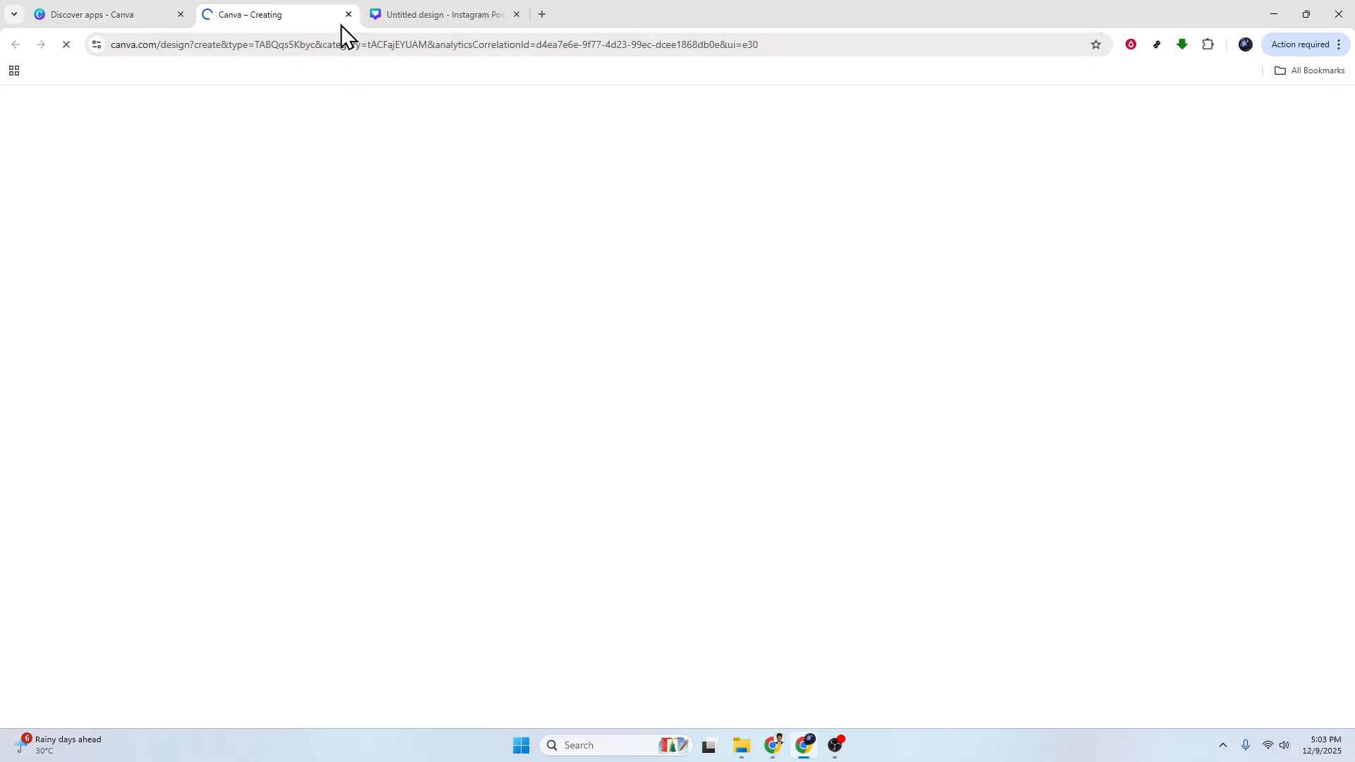
click(348, 14)
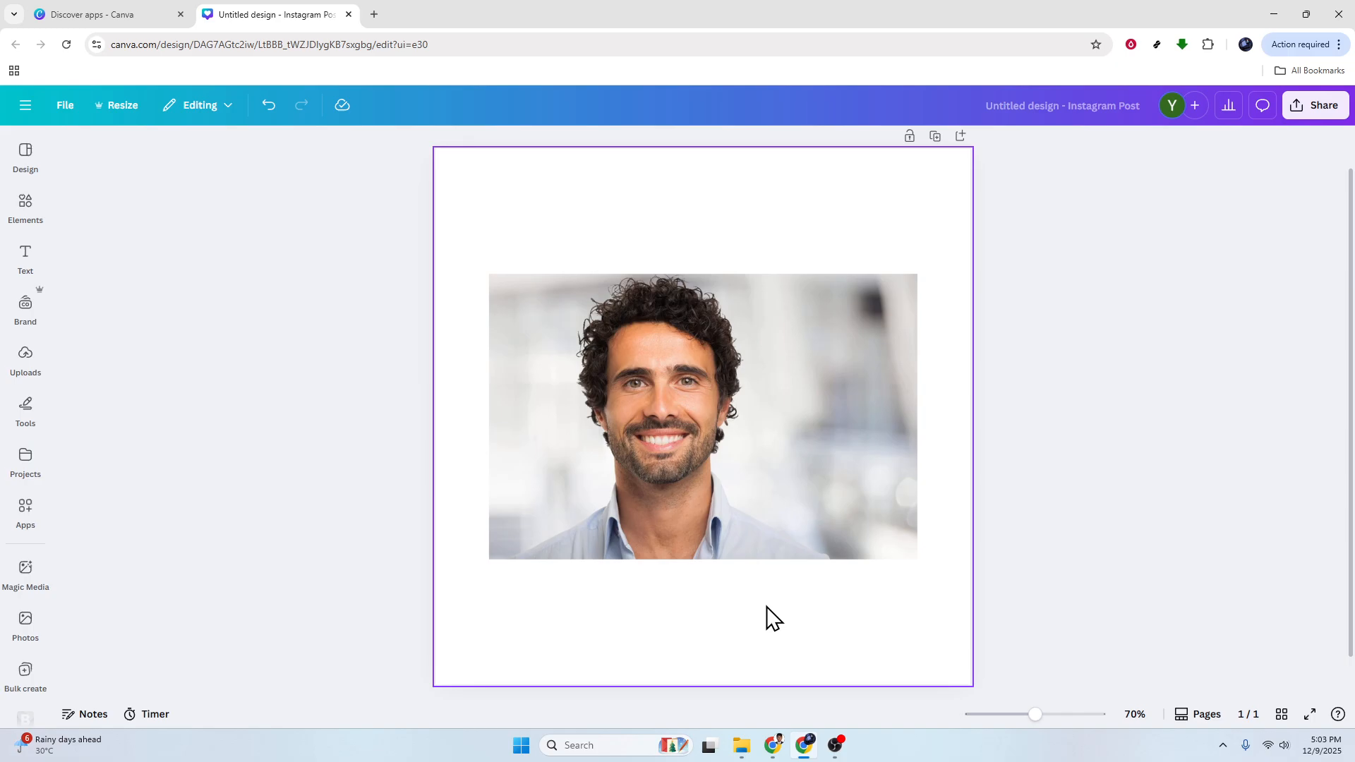
click(644, 227)
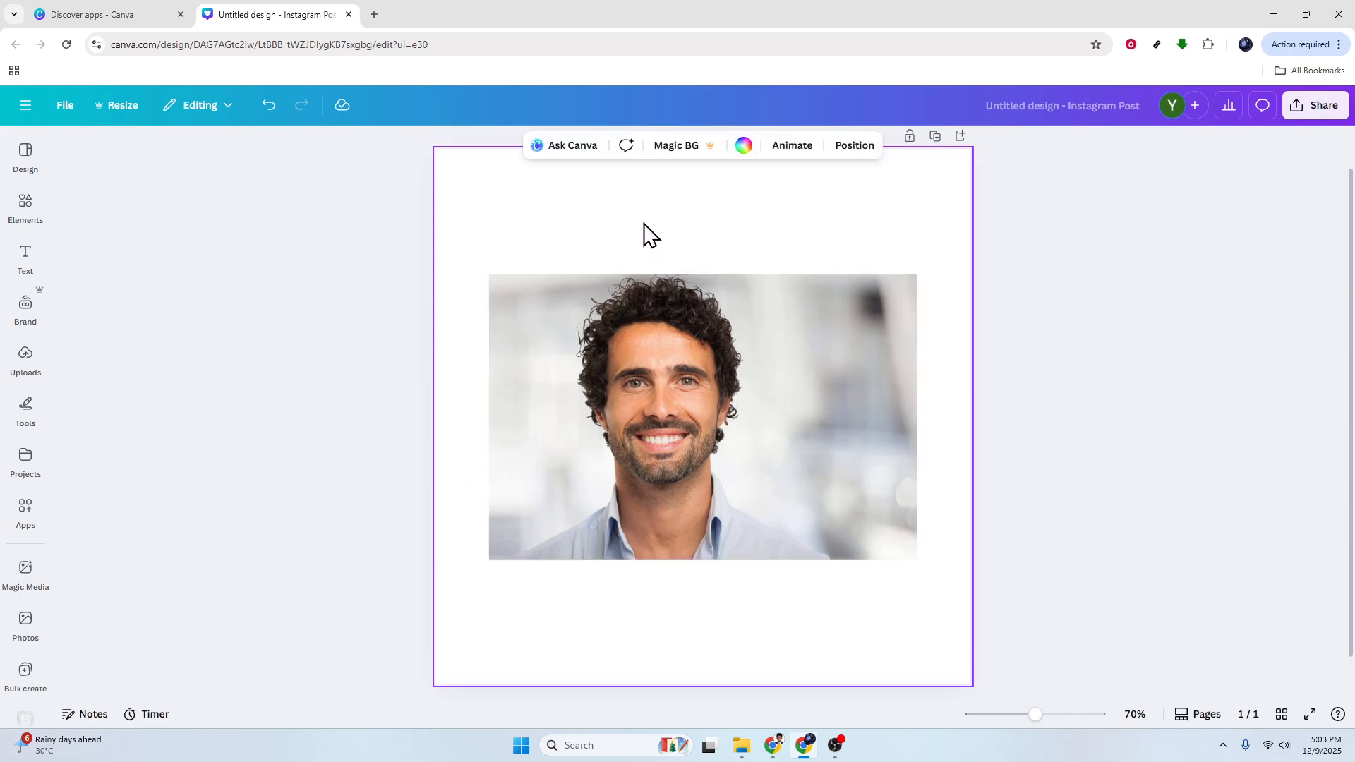
click(645, 388)
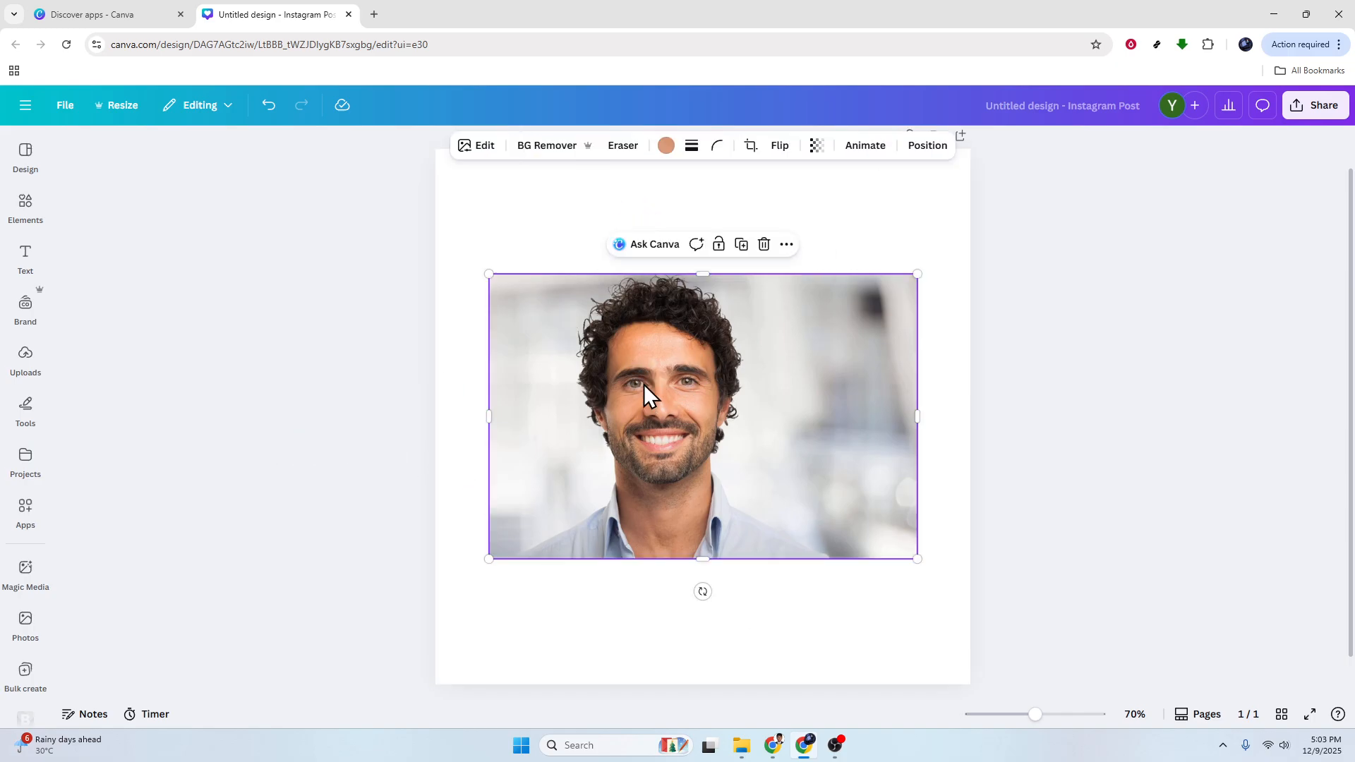
click(26, 360)
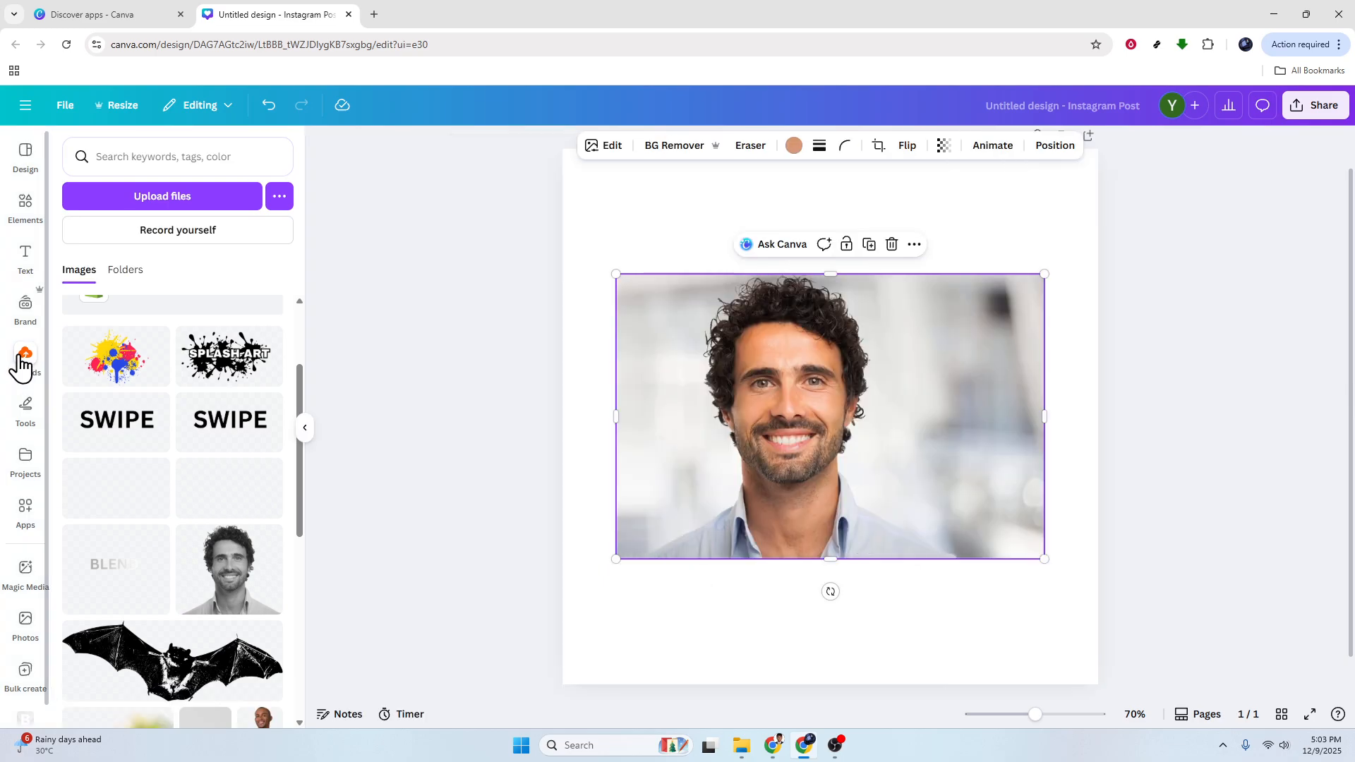
click(304, 429)
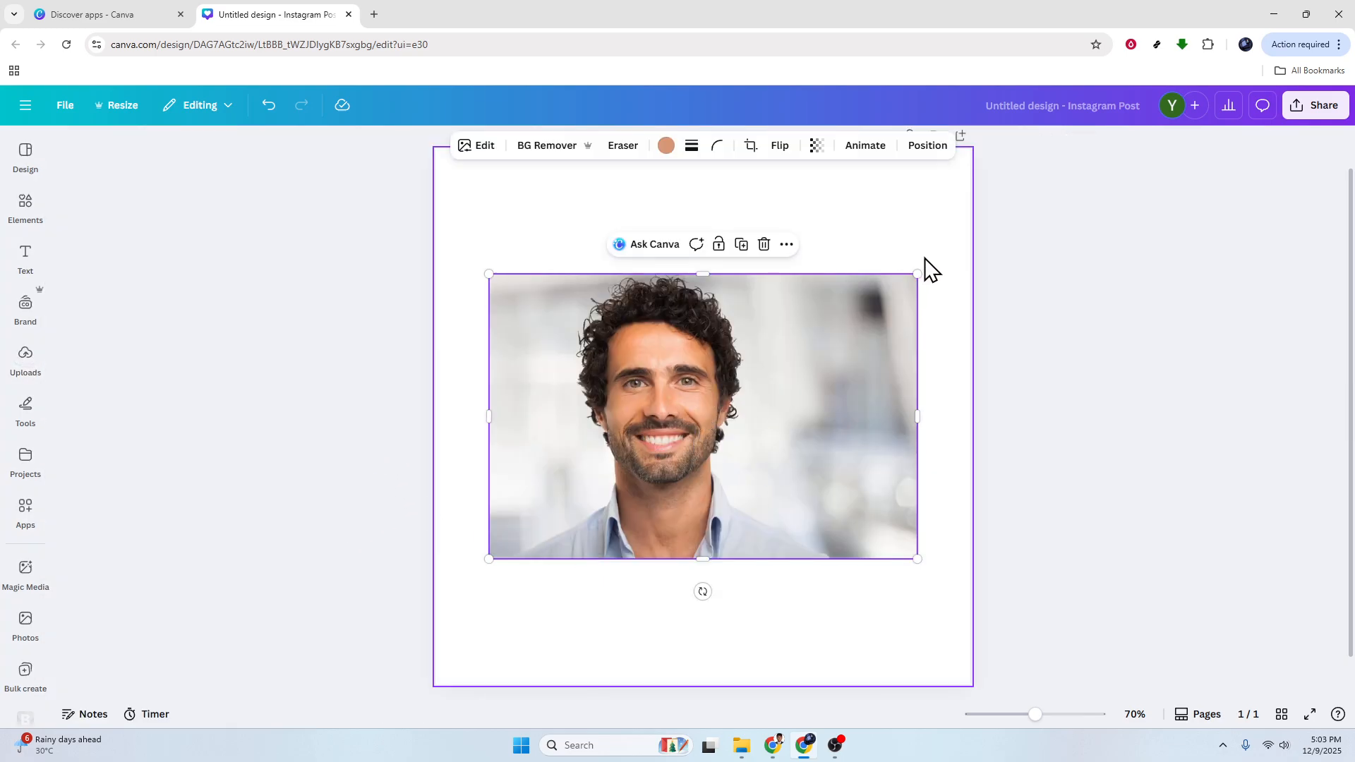
Enlarge the portrait photo proportionally and reposition it so it spans the full page width with the face near the centre.
drag(918, 275, 1022, 204)
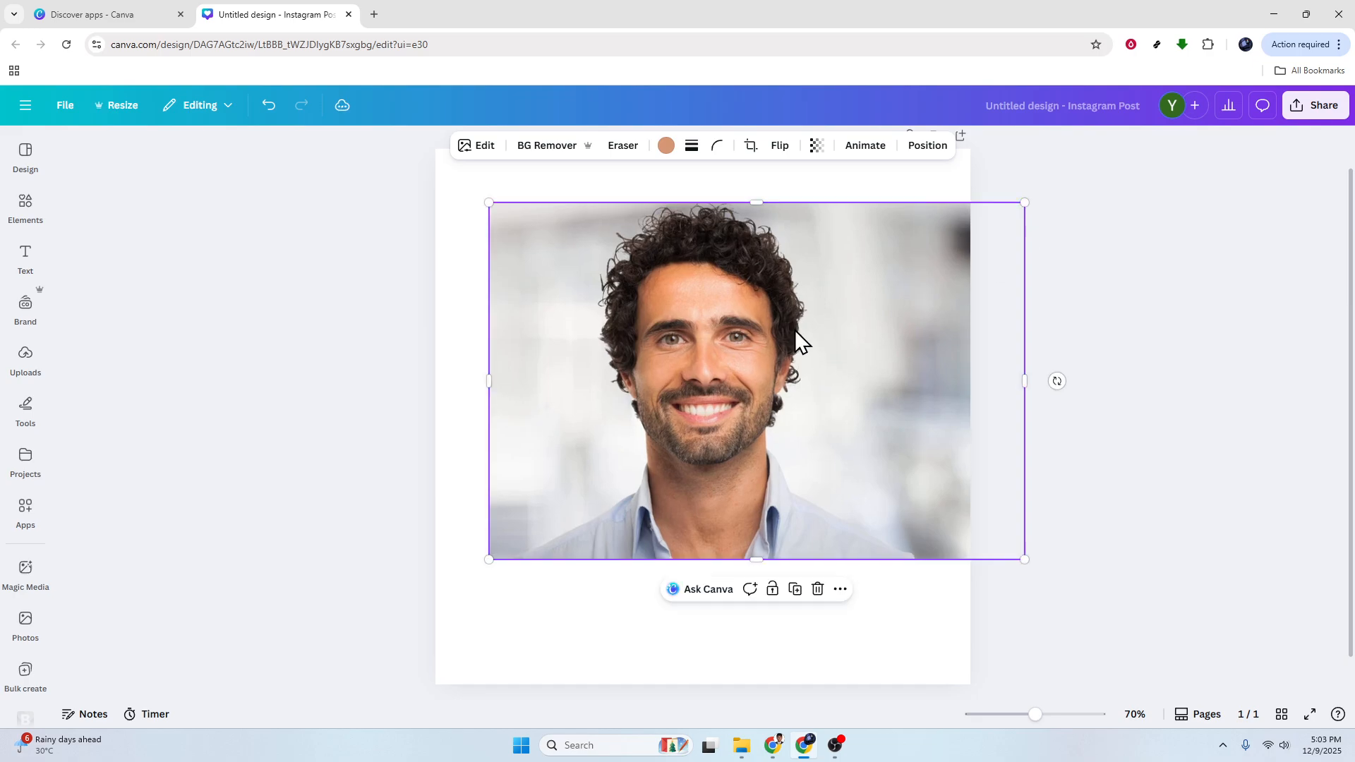
drag(773, 331, 750, 348)
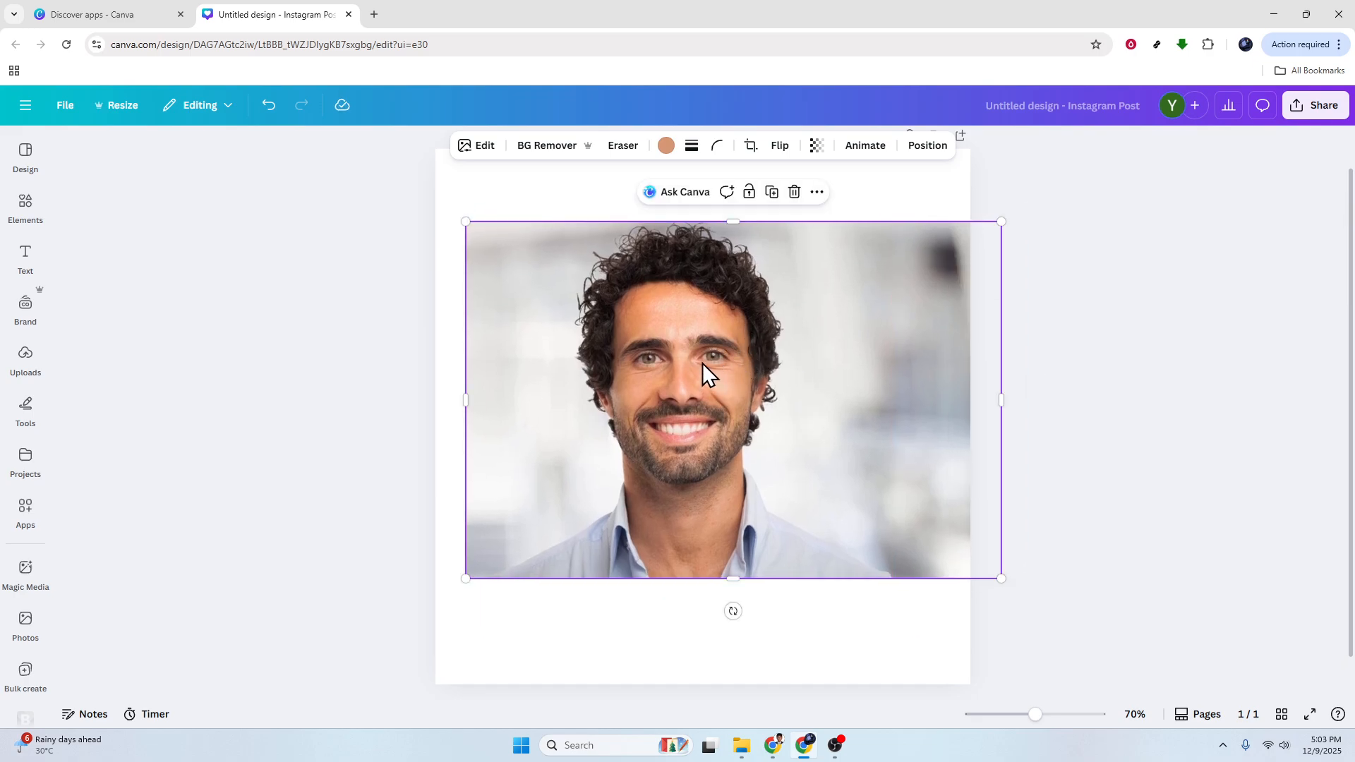
drag(1002, 221, 1142, 182)
drag(758, 329, 743, 375)
drag(1102, 197, 1143, 167)
drag(799, 372, 761, 379)
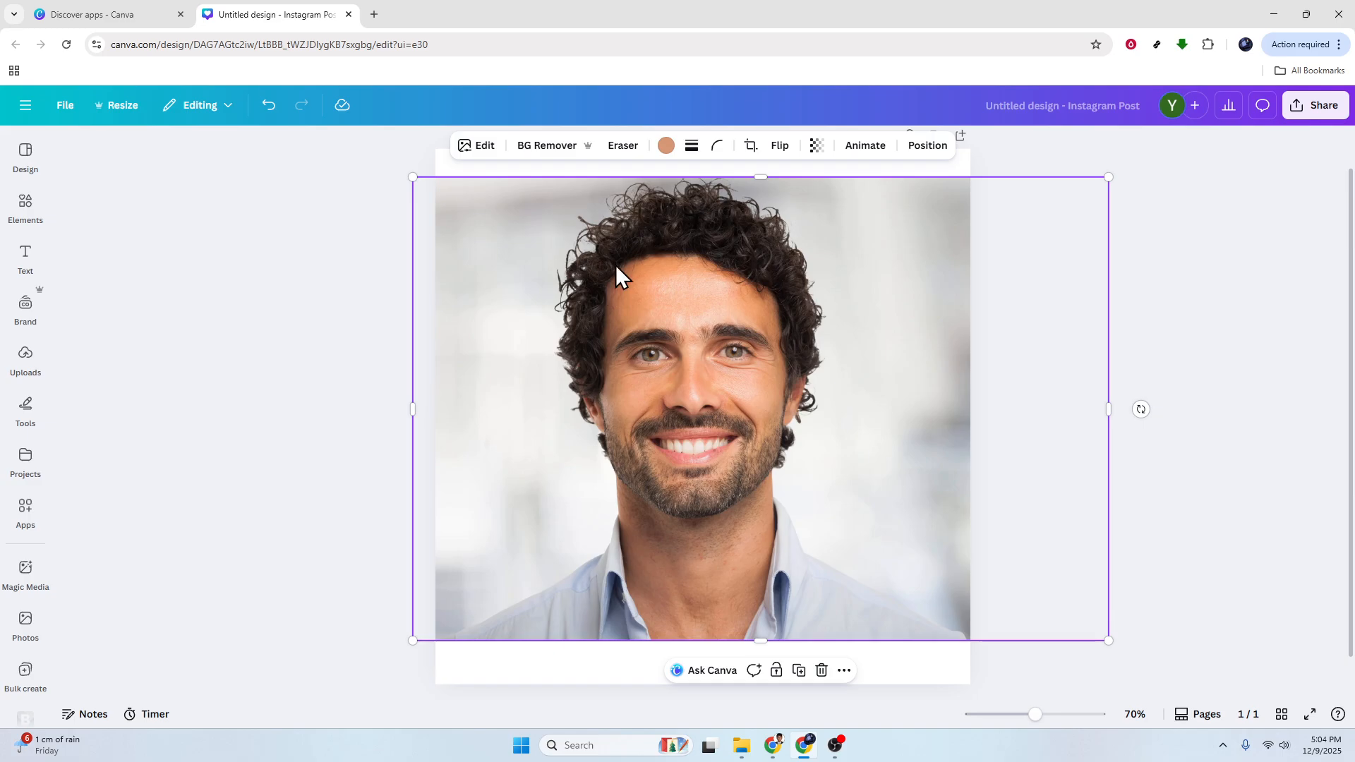
Remove the background from the portrait photo with BG Remover.
click(484, 148)
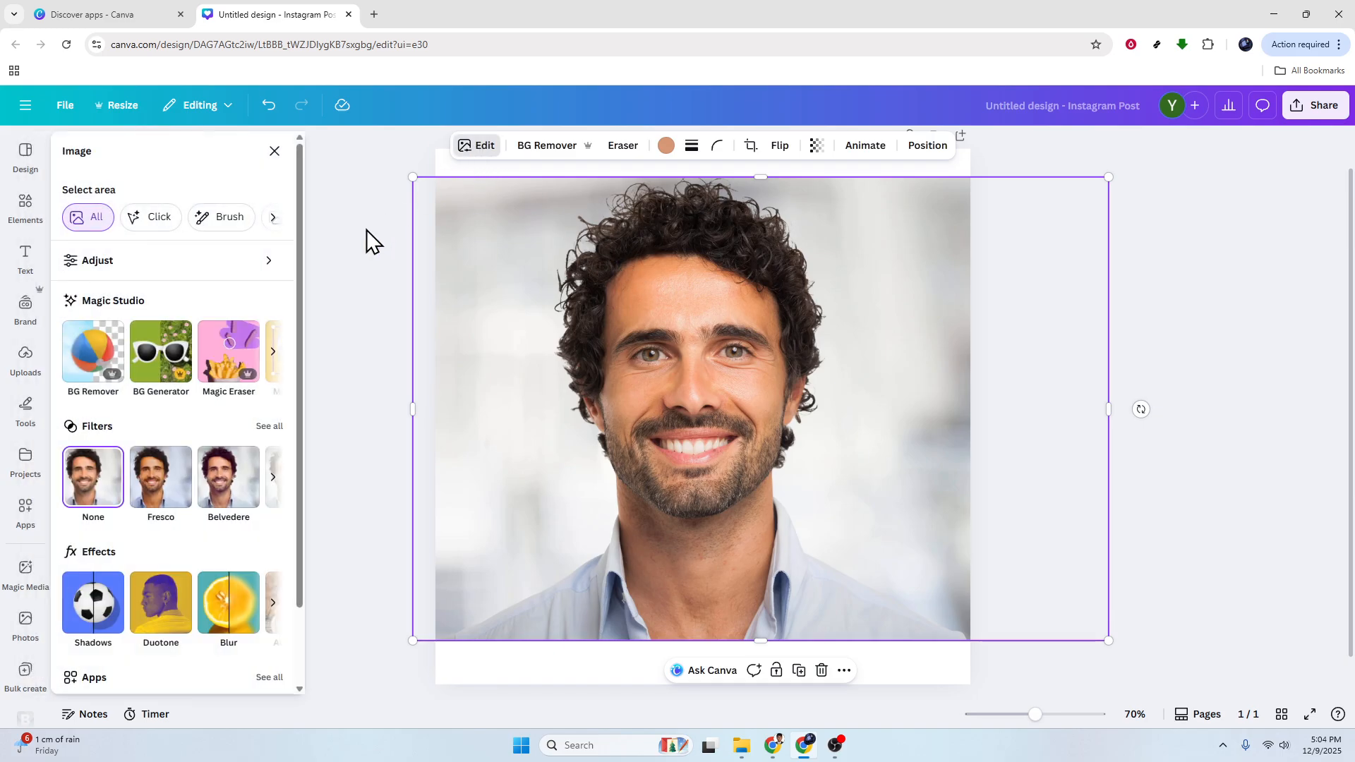
click(102, 346)
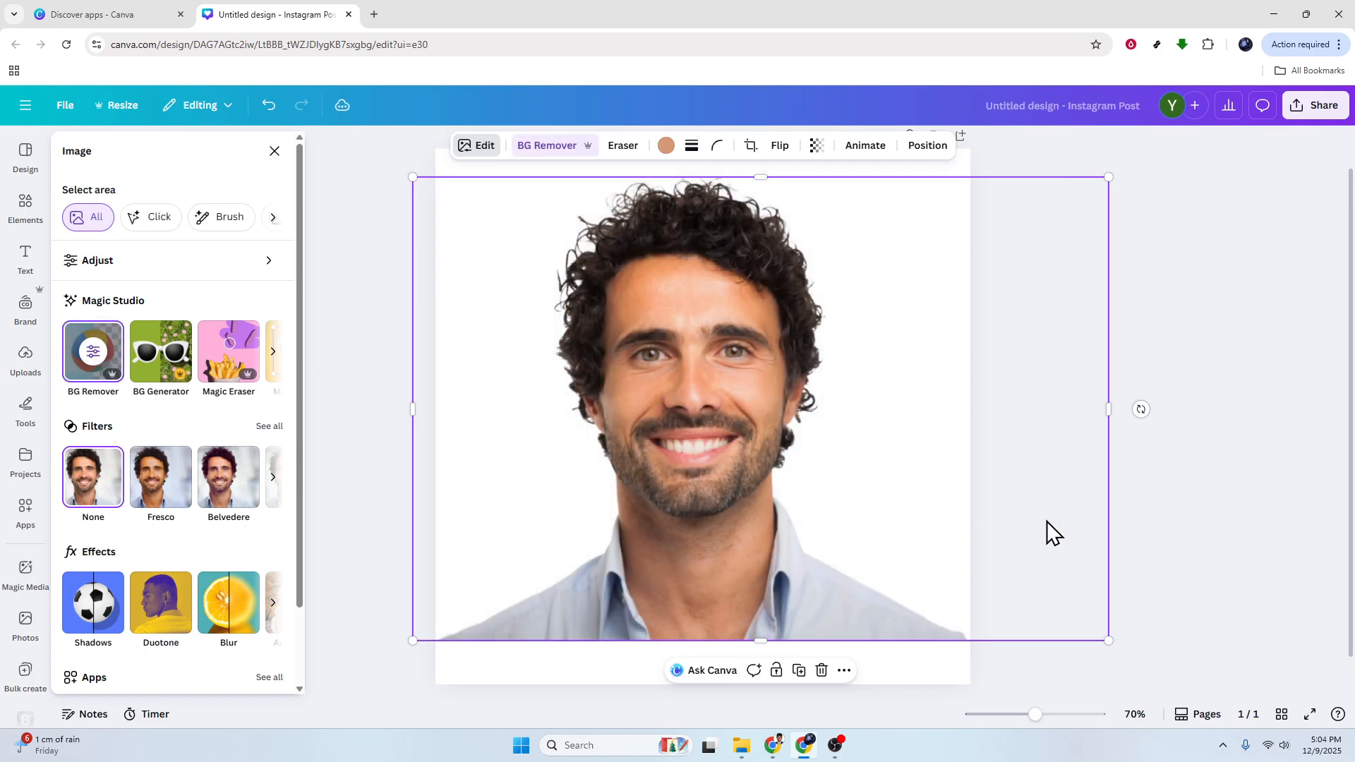
click(784, 412)
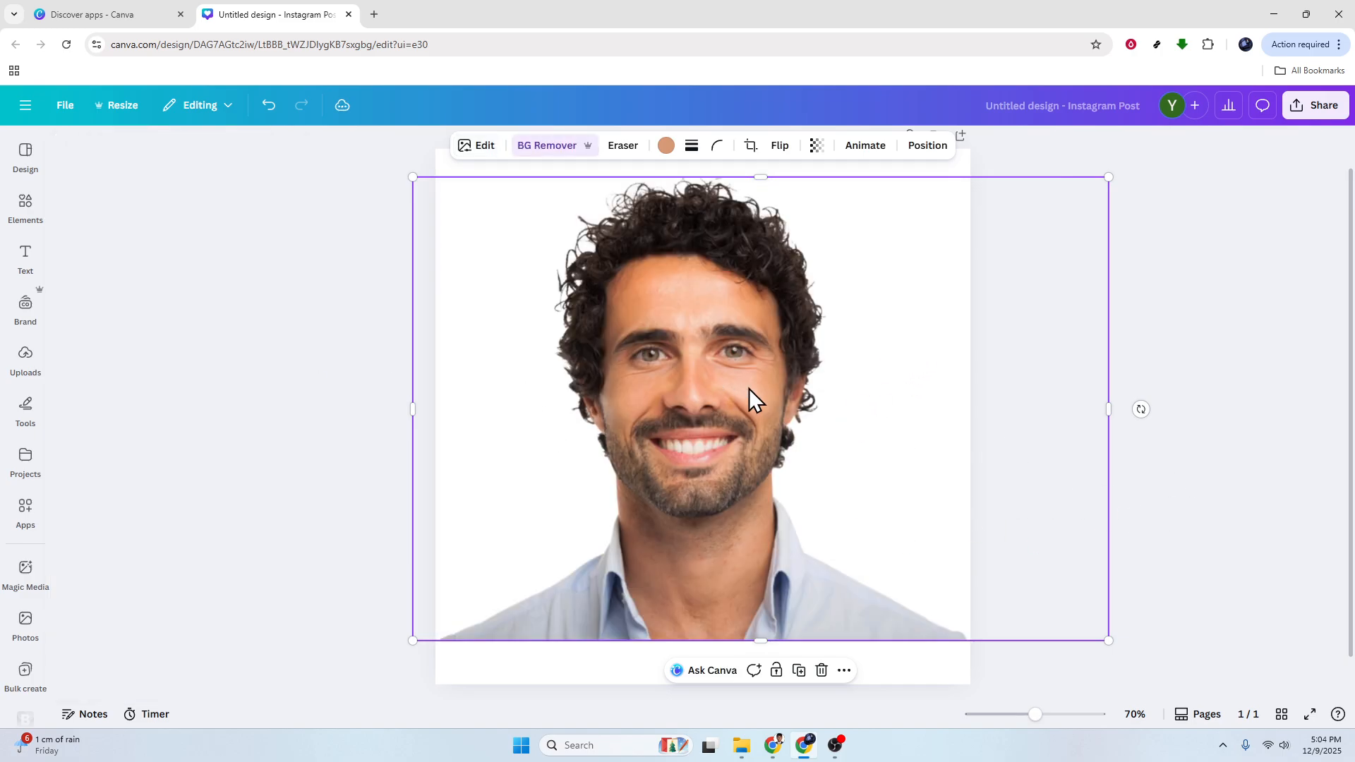
Enlarge the portrait cutout slightly and move it down so the shoulders meet the lower edge of the page.
click(471, 147)
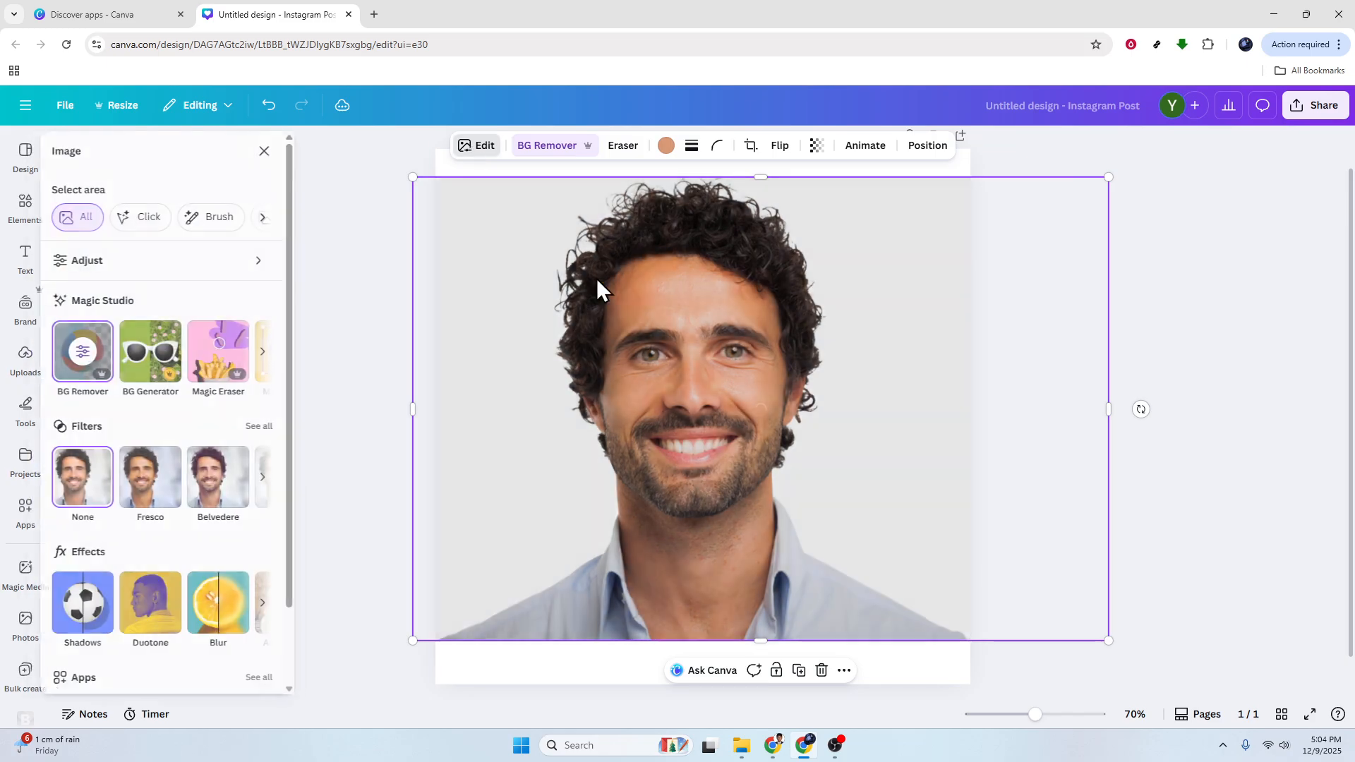
drag(696, 369, 690, 395)
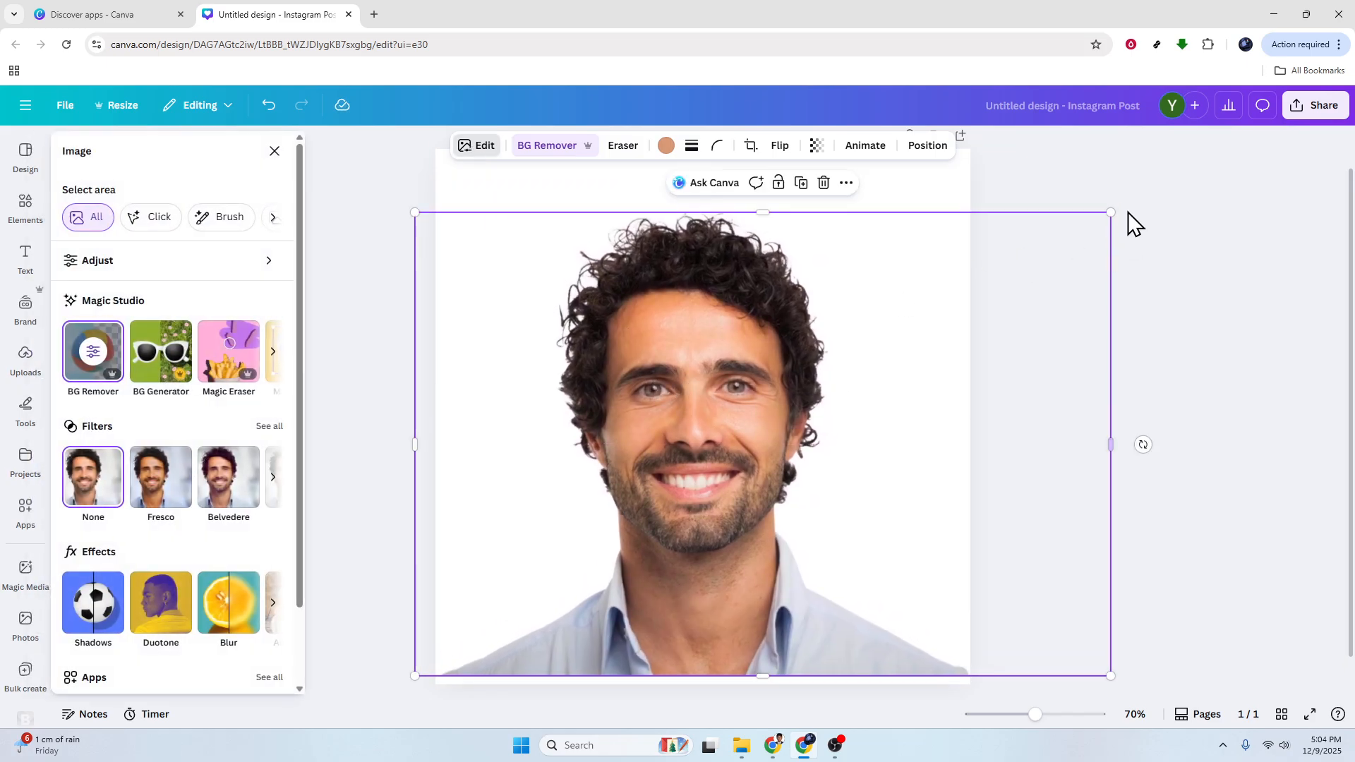
drag(1111, 212, 1182, 176)
drag(708, 369, 684, 369)
drag(1154, 172, 1115, 199)
drag(718, 394, 729, 391)
click(1252, 388)
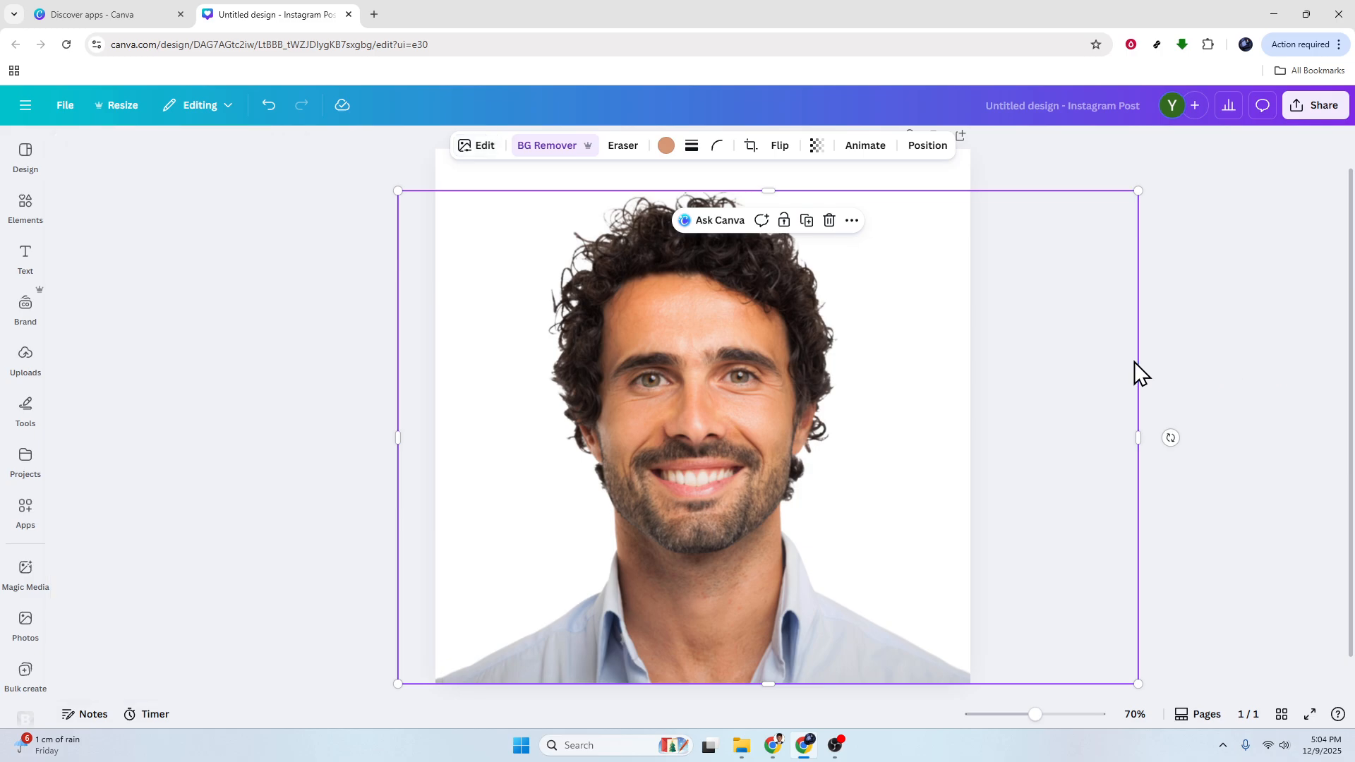
click(220, 455)
click(735, 476)
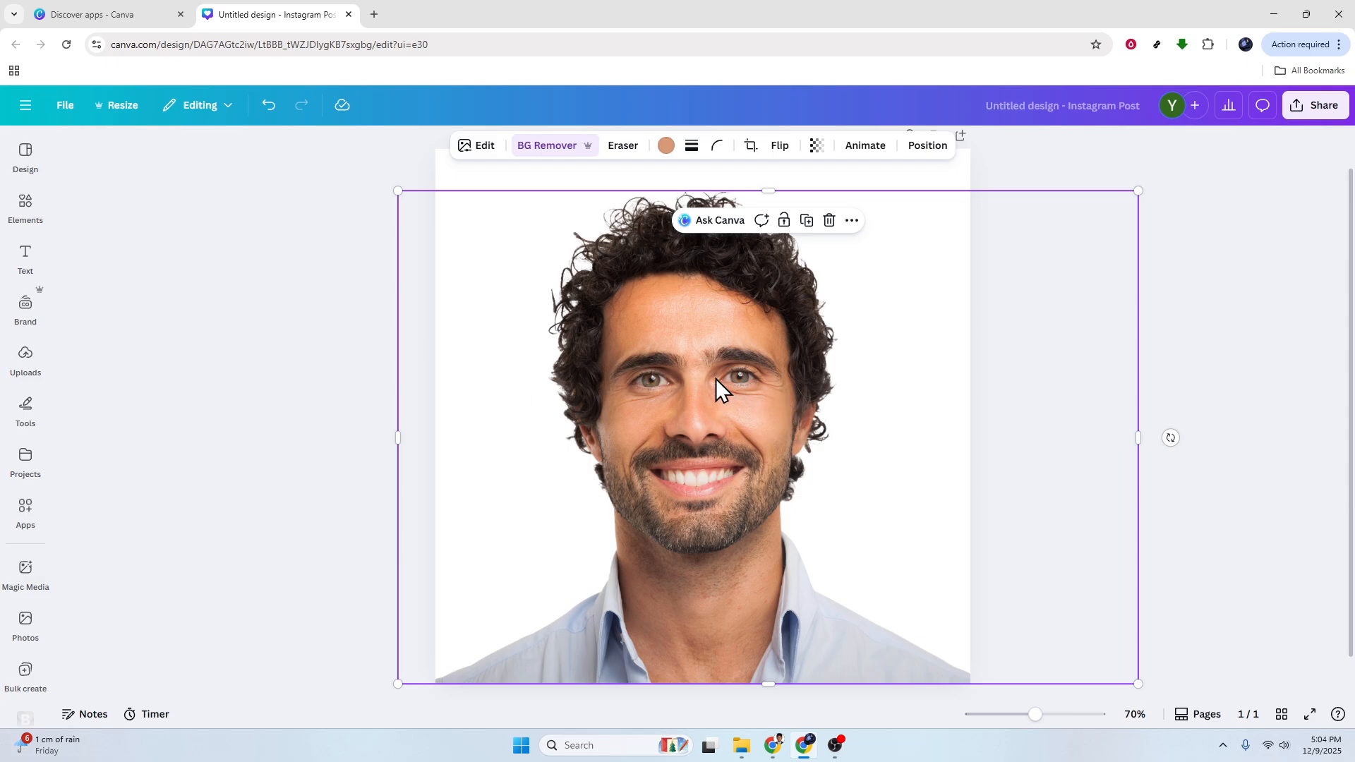
Set the page background to the light orange default solid color.
click(470, 177)
click(742, 148)
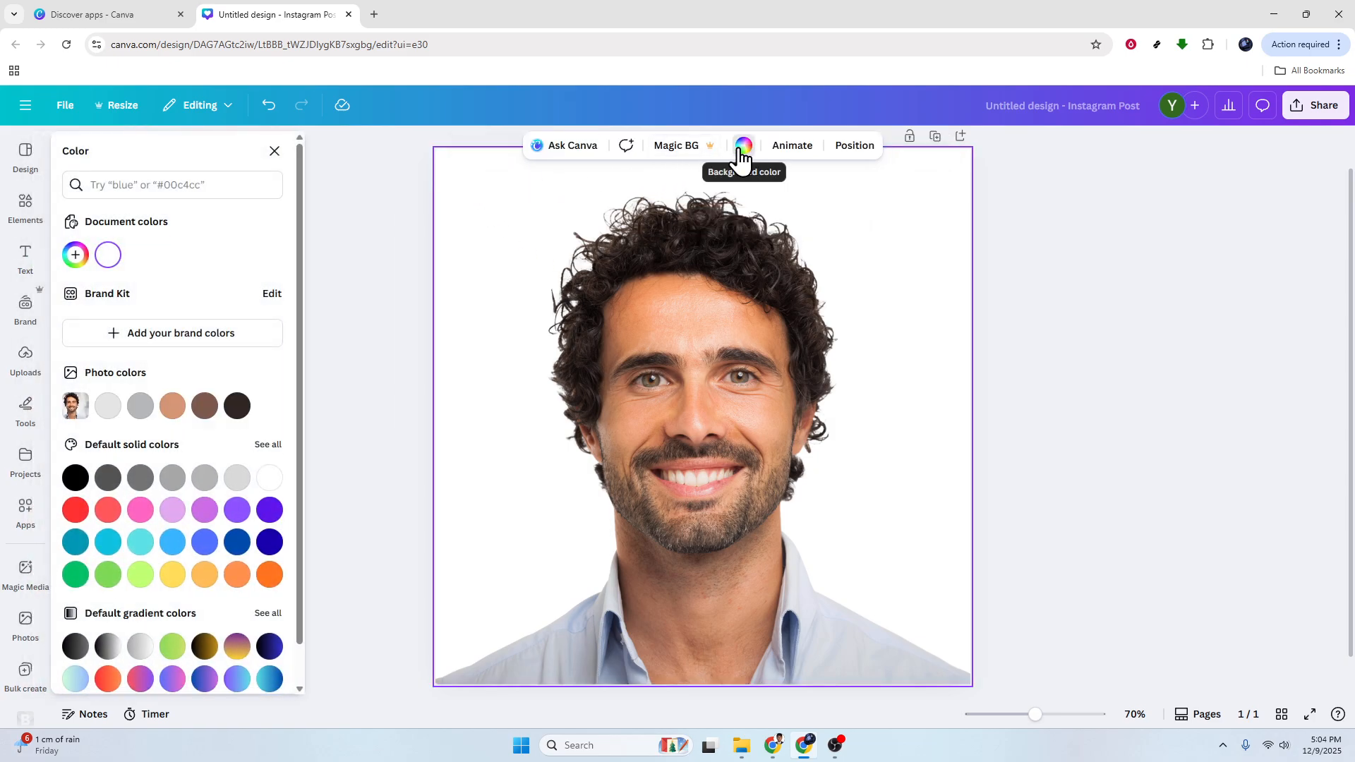
click(239, 576)
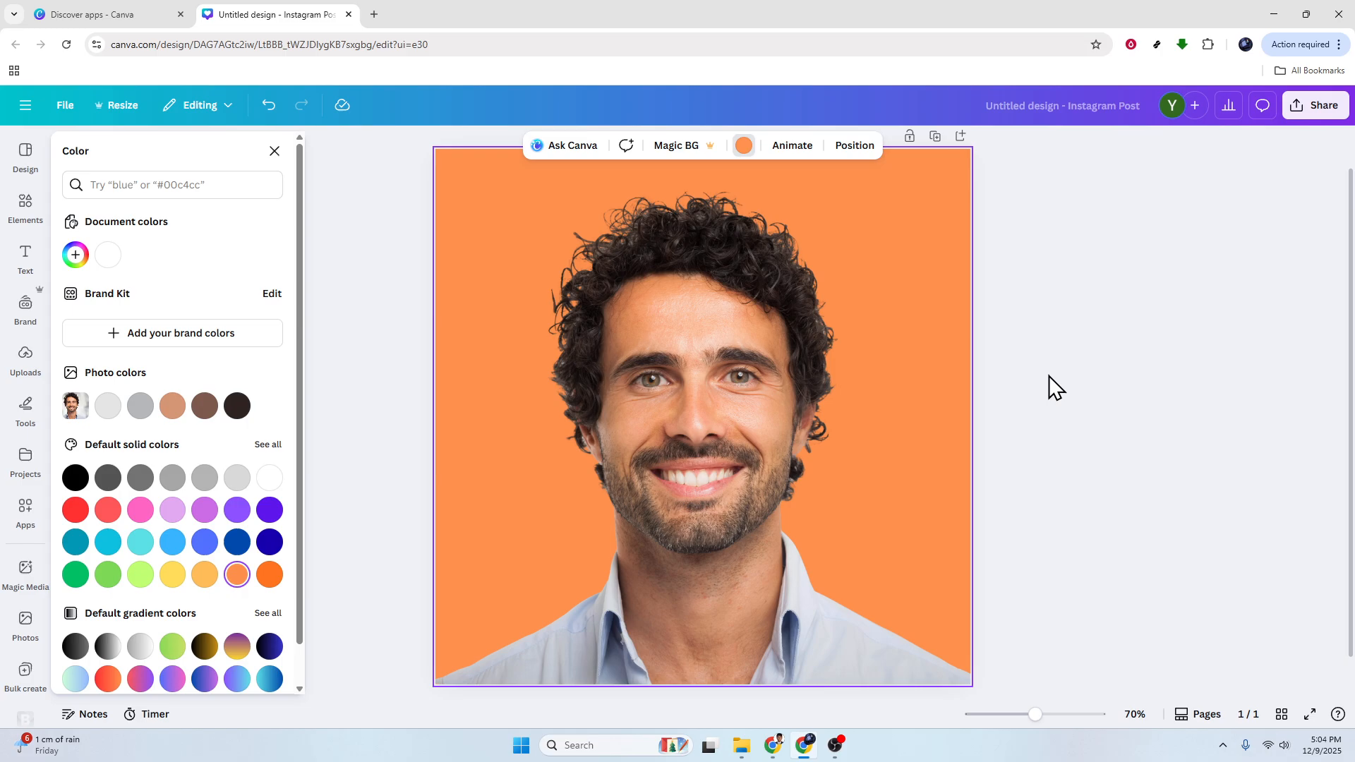
key(Escape)
Search the elements for "circle" and place a solid circle shape over the portrait.
click(26, 204)
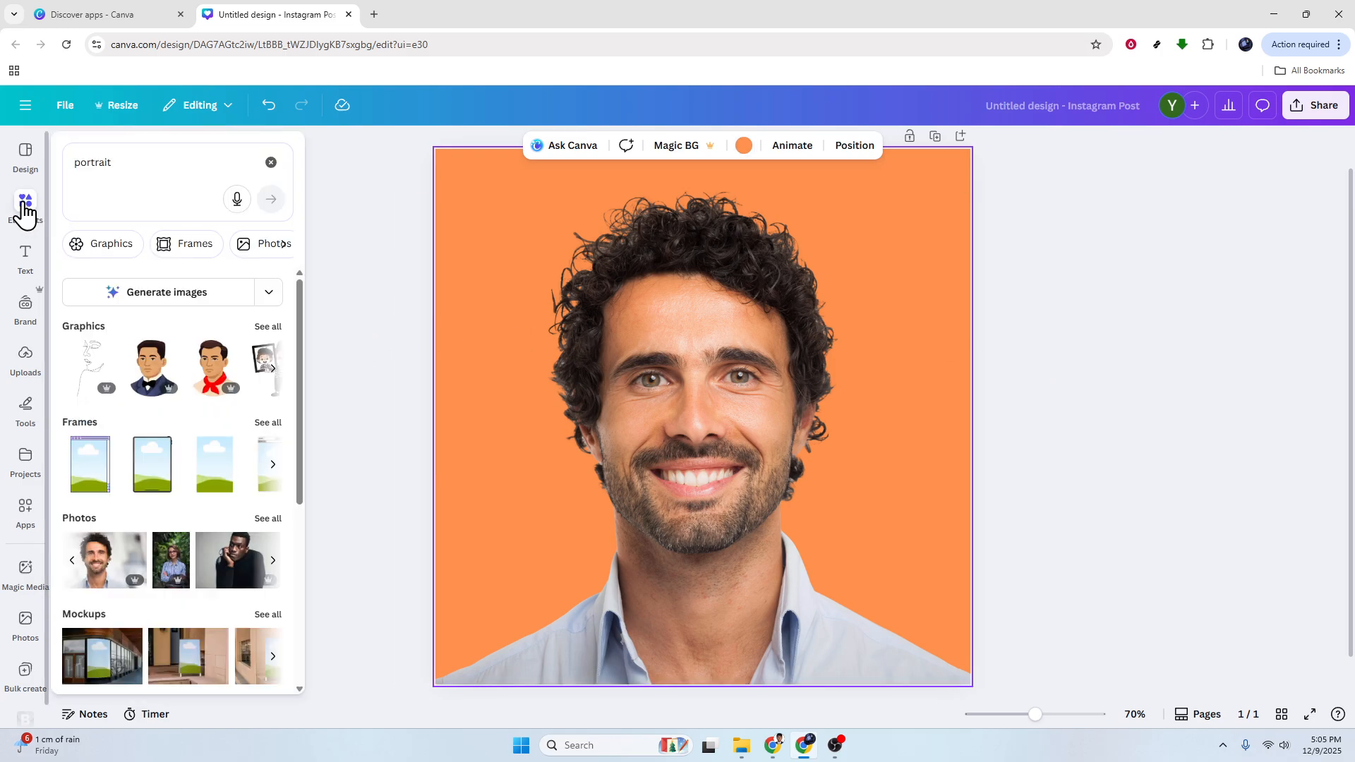
click(151, 157)
text(circl)
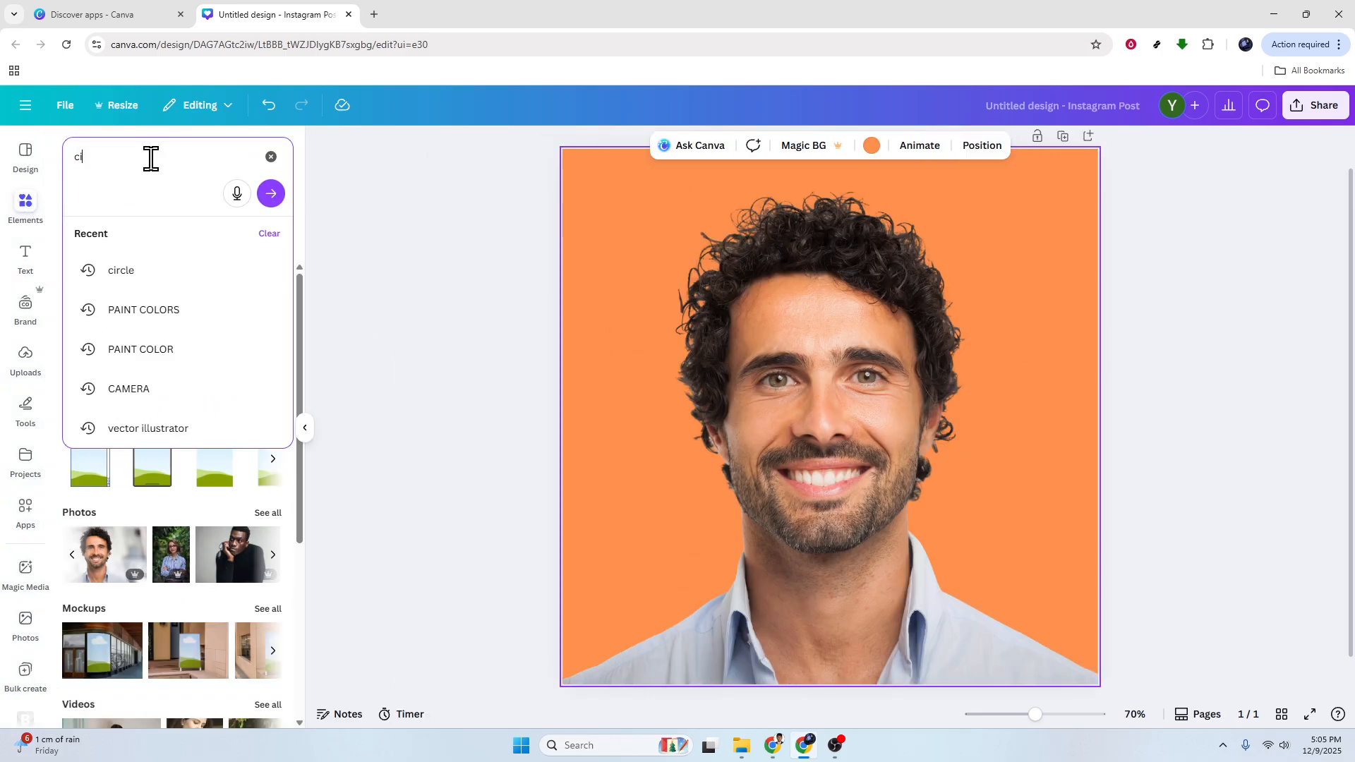
click(89, 269)
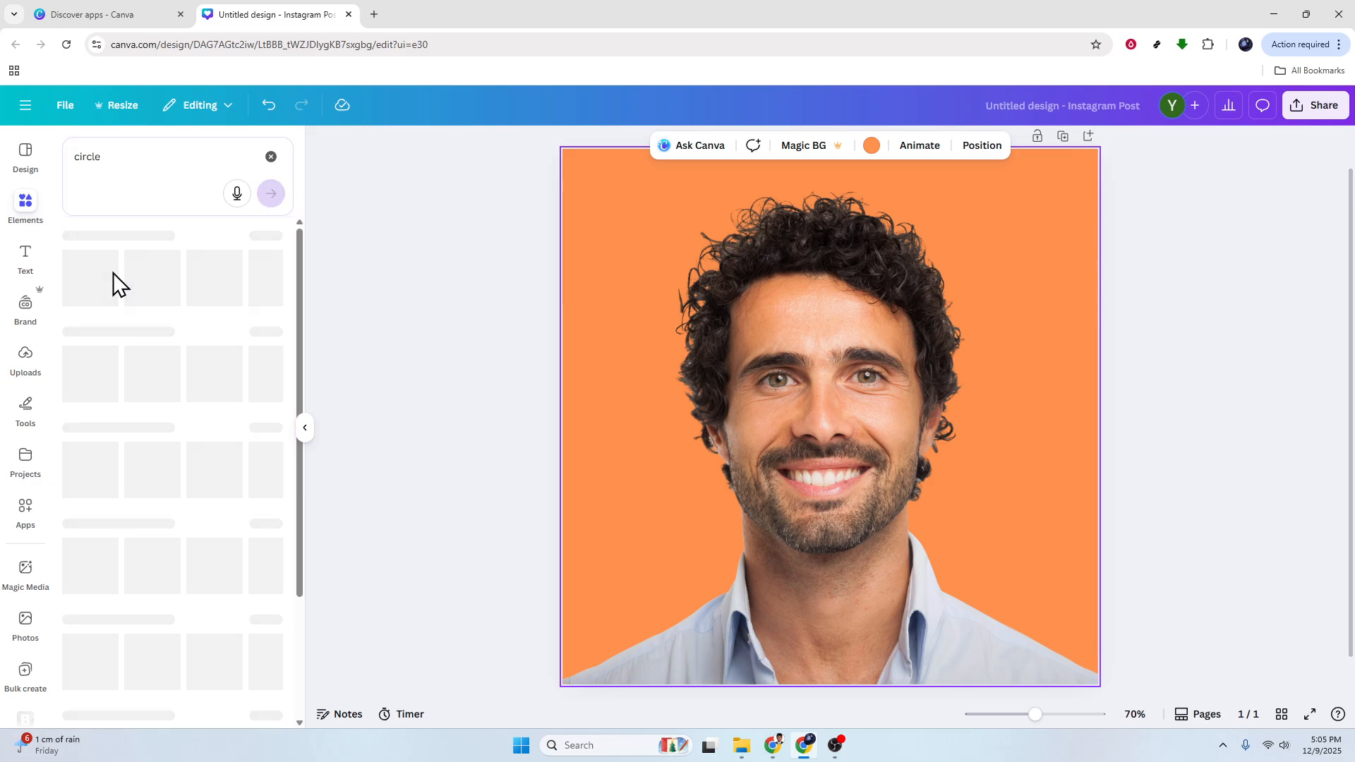
drag(85, 375, 670, 392)
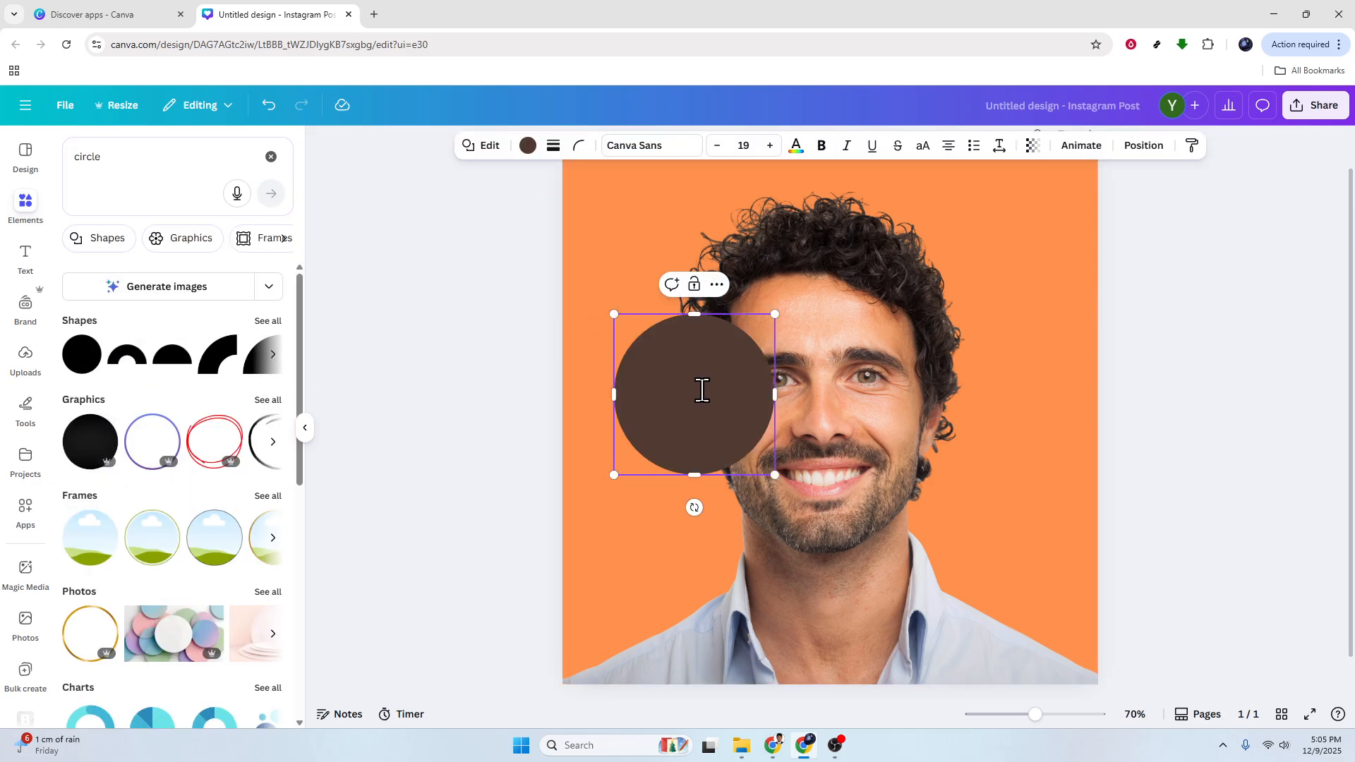
Fill the circle with the background's light orange document color and enlarge it.
click(528, 146)
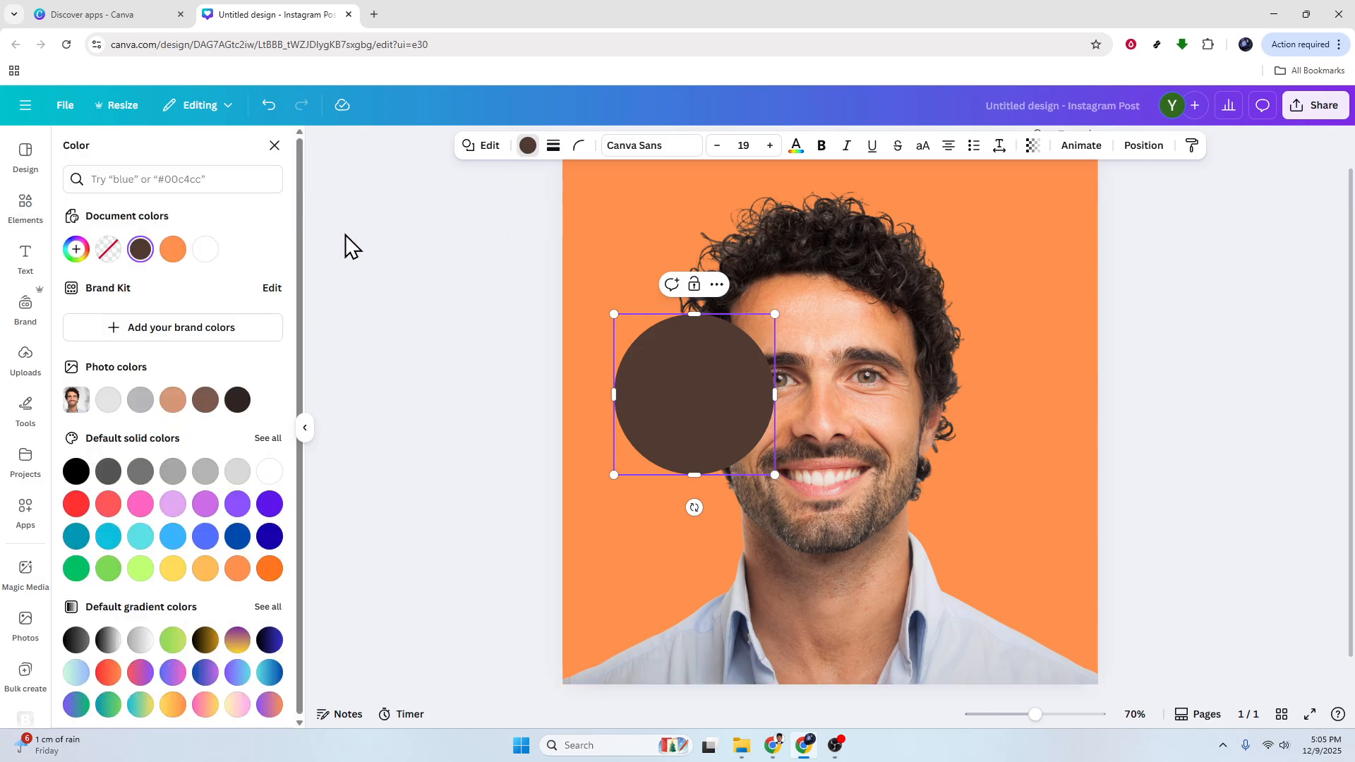
click(173, 249)
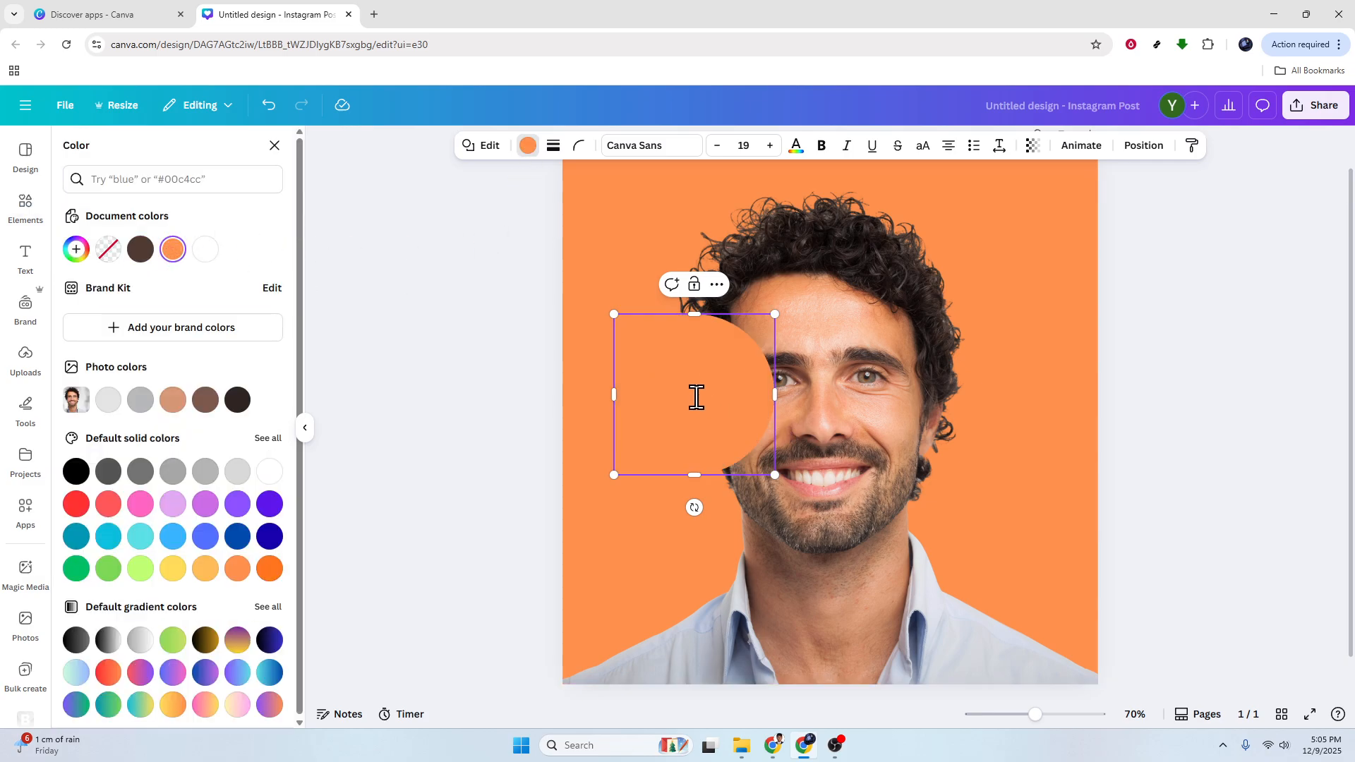
drag(775, 314, 856, 232)
key(Escape)
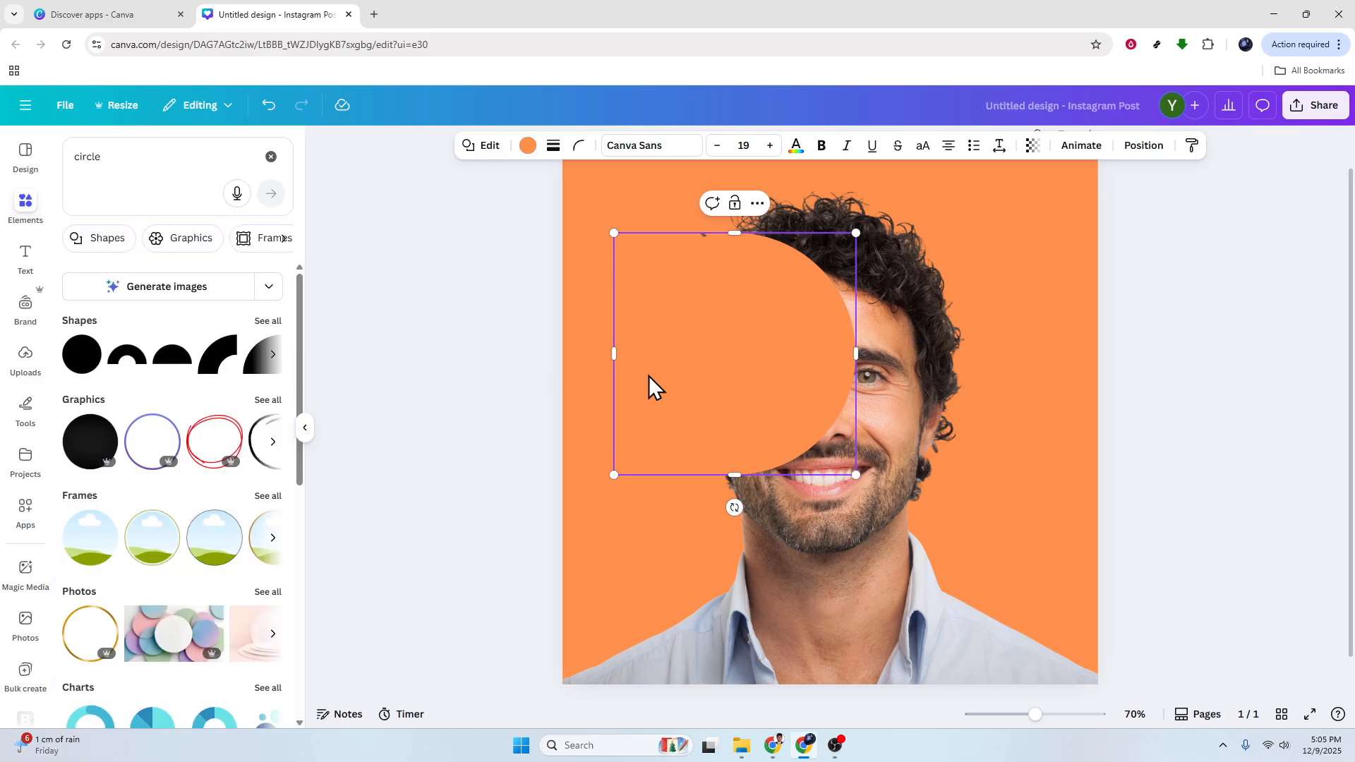
key(Escape)
Delete the orange circle from the page and collapse the element library.
click(714, 379)
key(Delete)
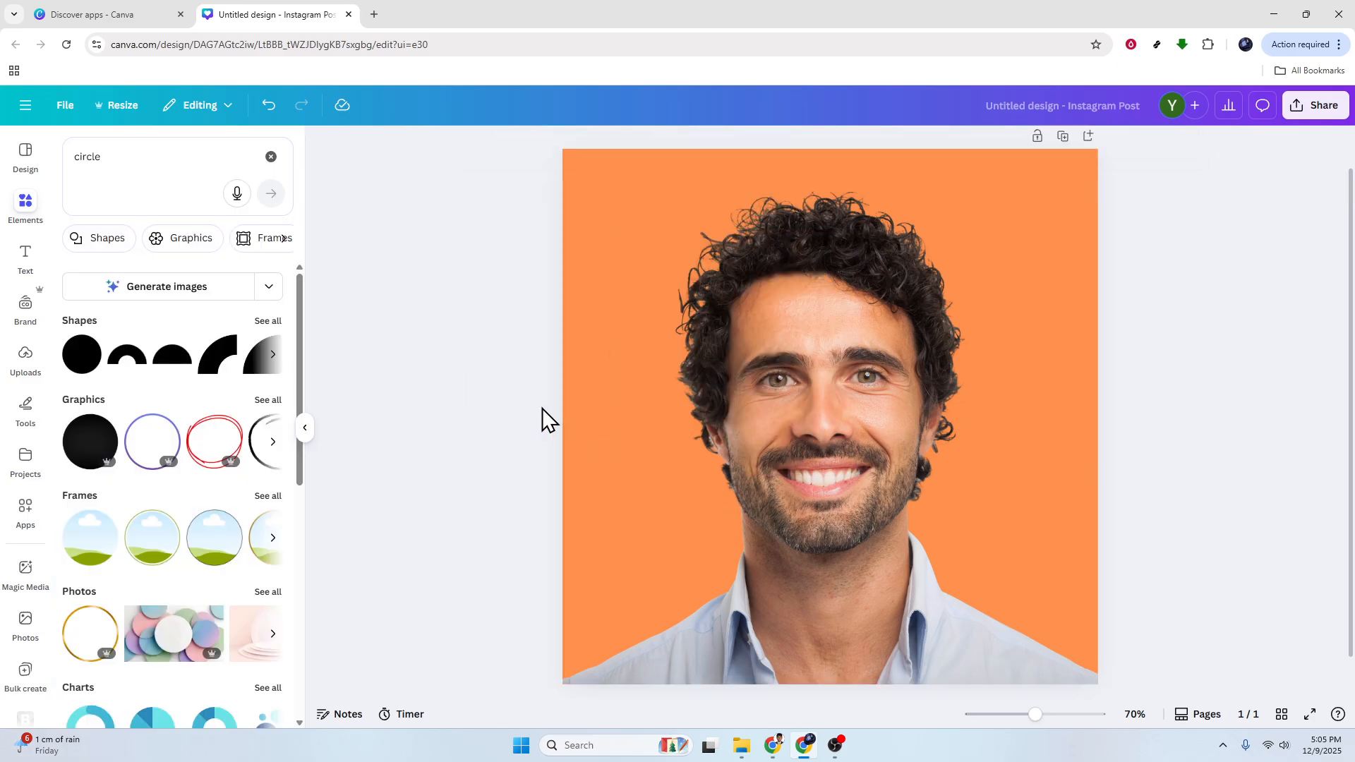
click(305, 428)
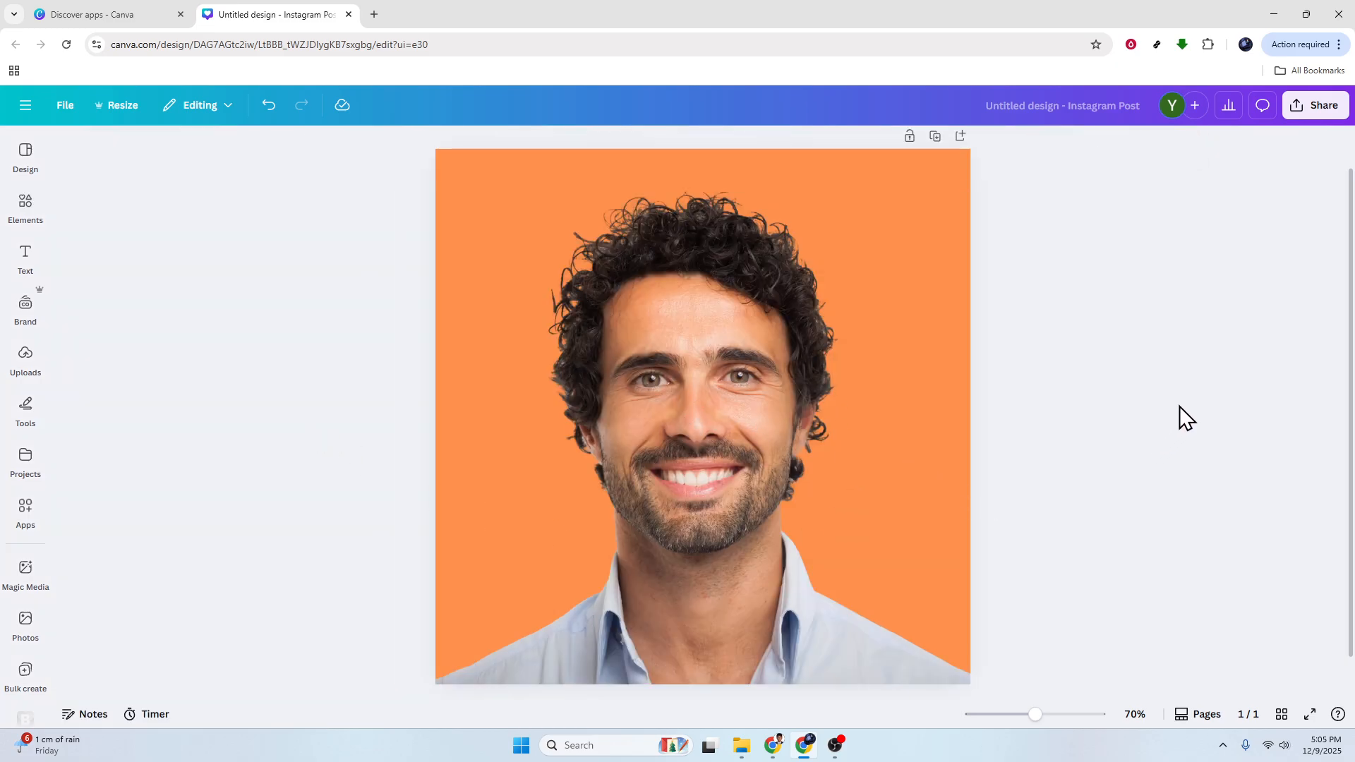
Apply the Glow shadow effect to the portrait cutout.
click(705, 429)
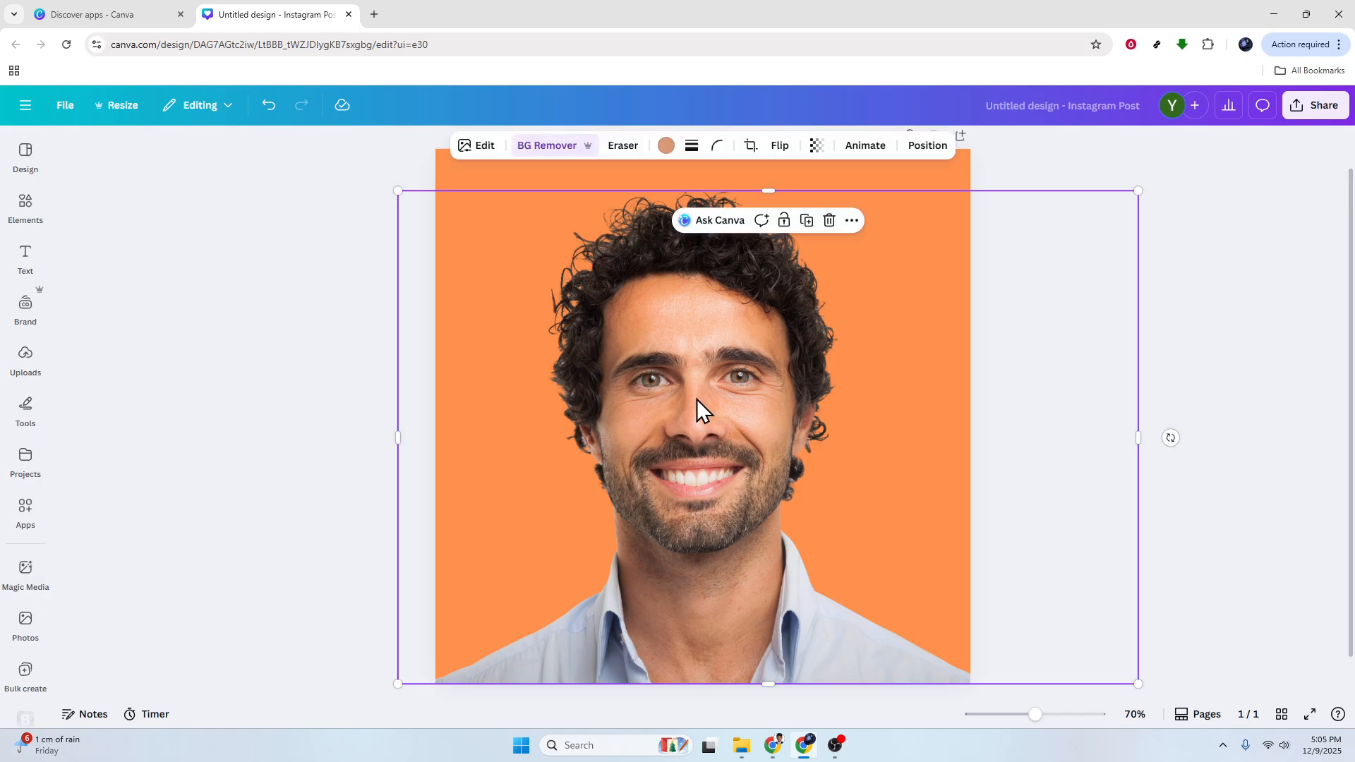
click(481, 146)
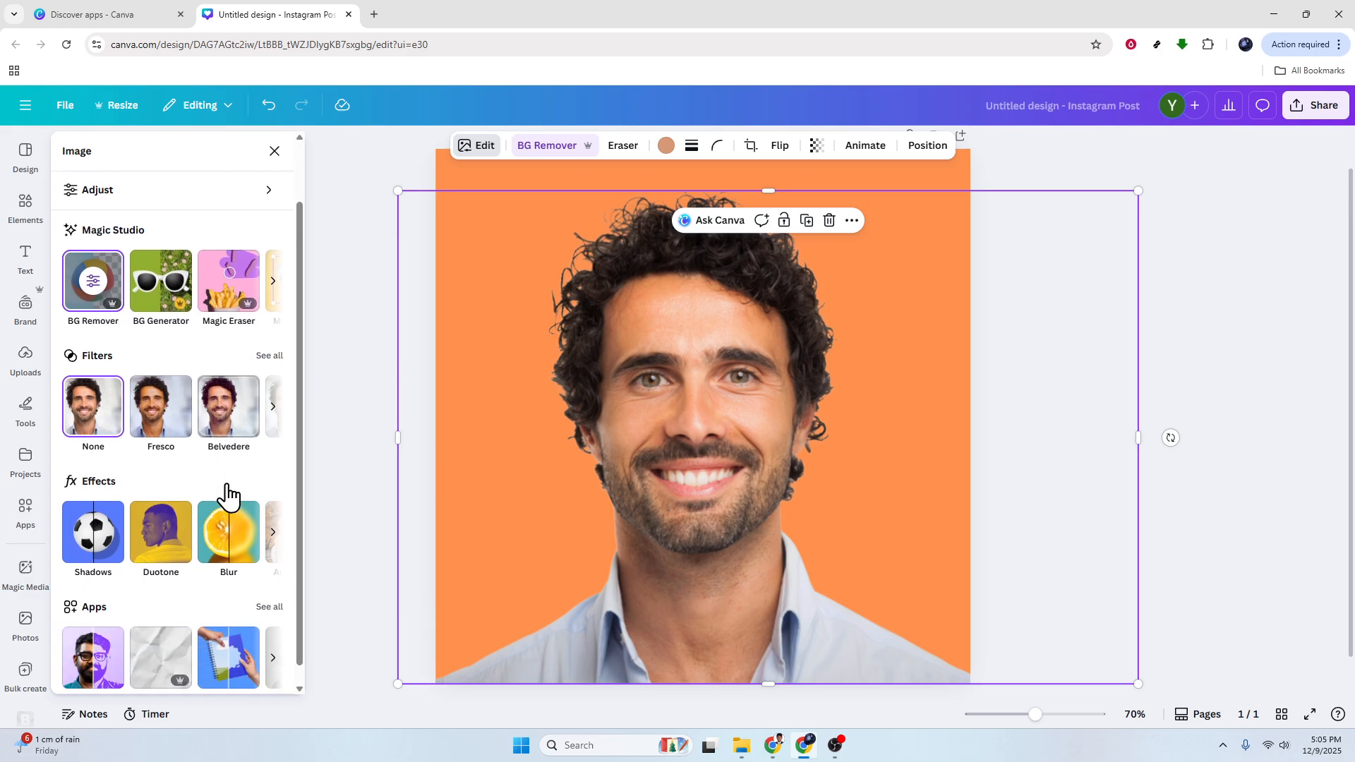
scroll(205, 515, down, 1)
click(90, 519)
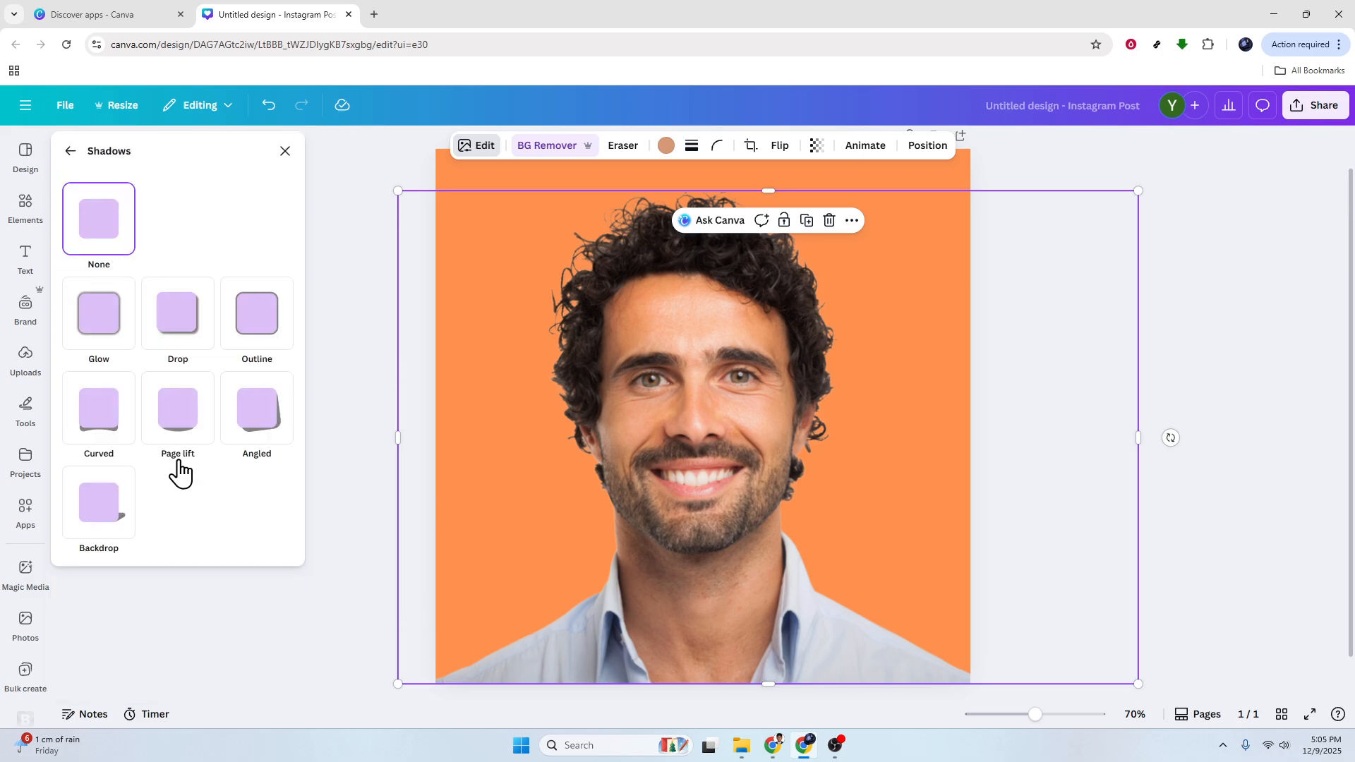
click(94, 322)
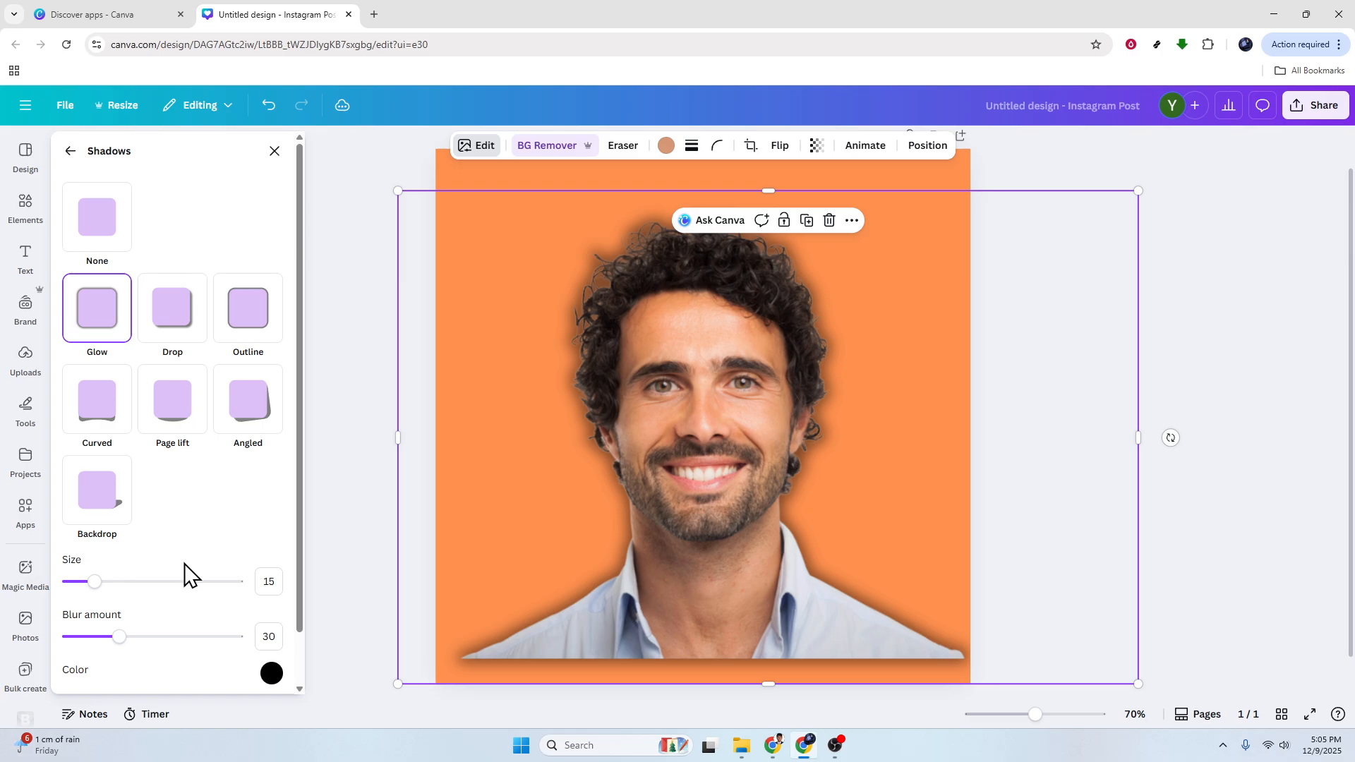
scroll(176, 614, down, 1)
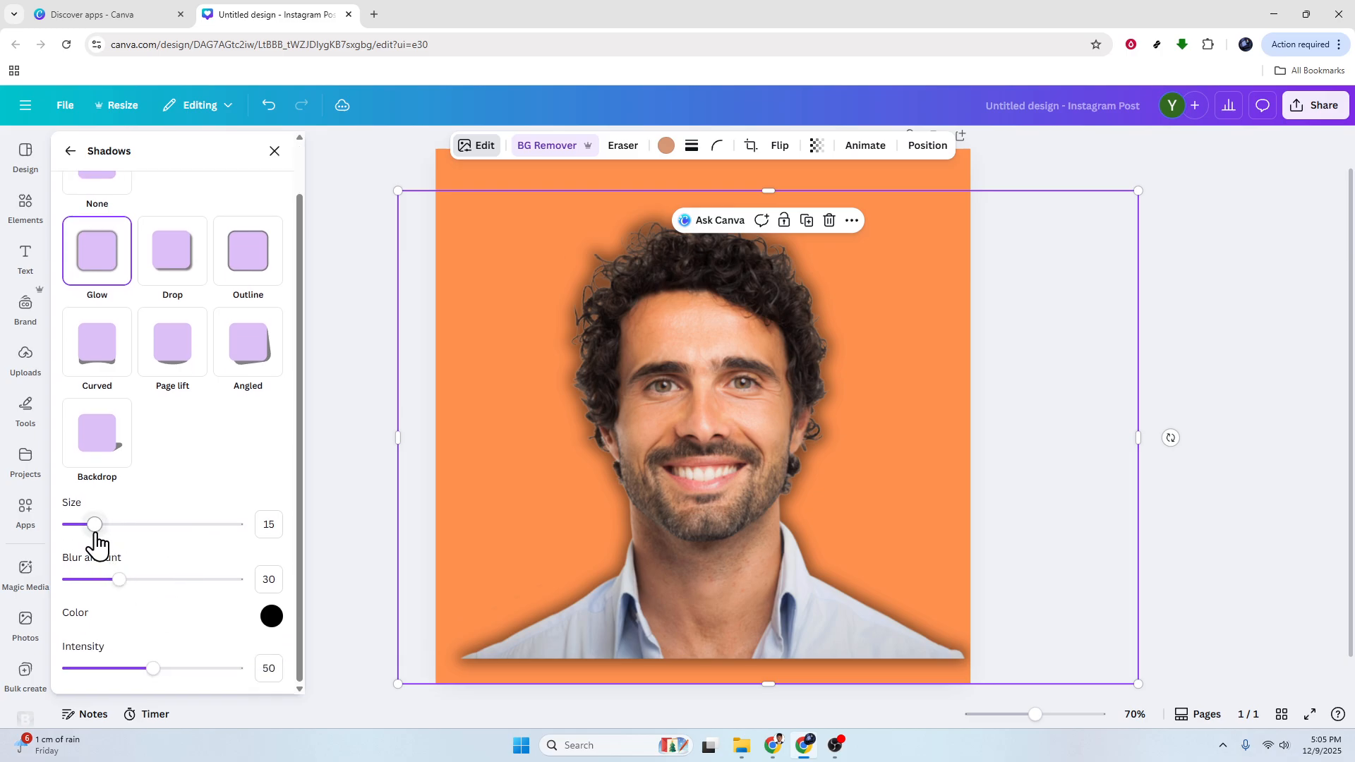
Set the portrait's glow to size 5, blur amount 0 and intensity 5, keeping the black color.
mouse_move(96, 528)
mouse_down()
mouse_move(132, 527)
mouse_move(87, 528)
mouse_up()
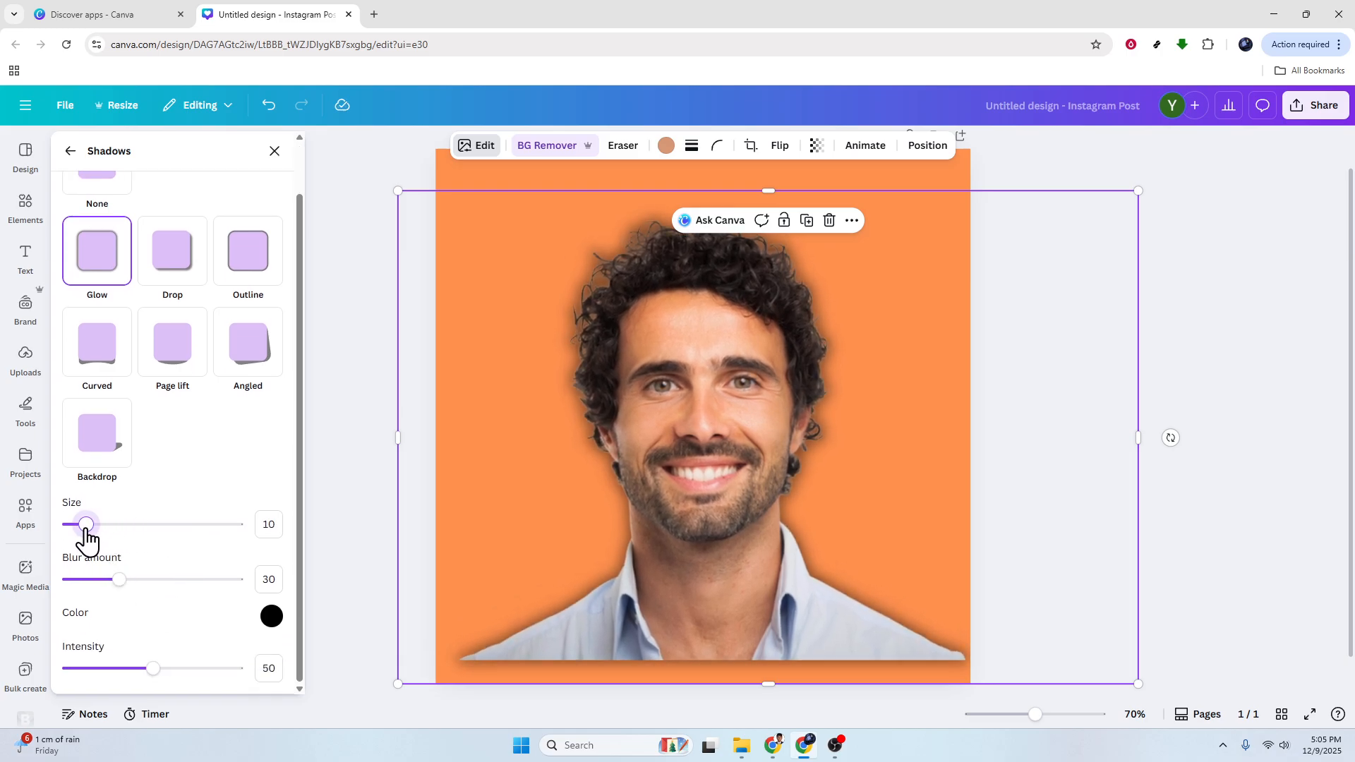
drag(120, 580, 70, 580)
drag(151, 669, 78, 668)
drag(83, 584, 78, 547)
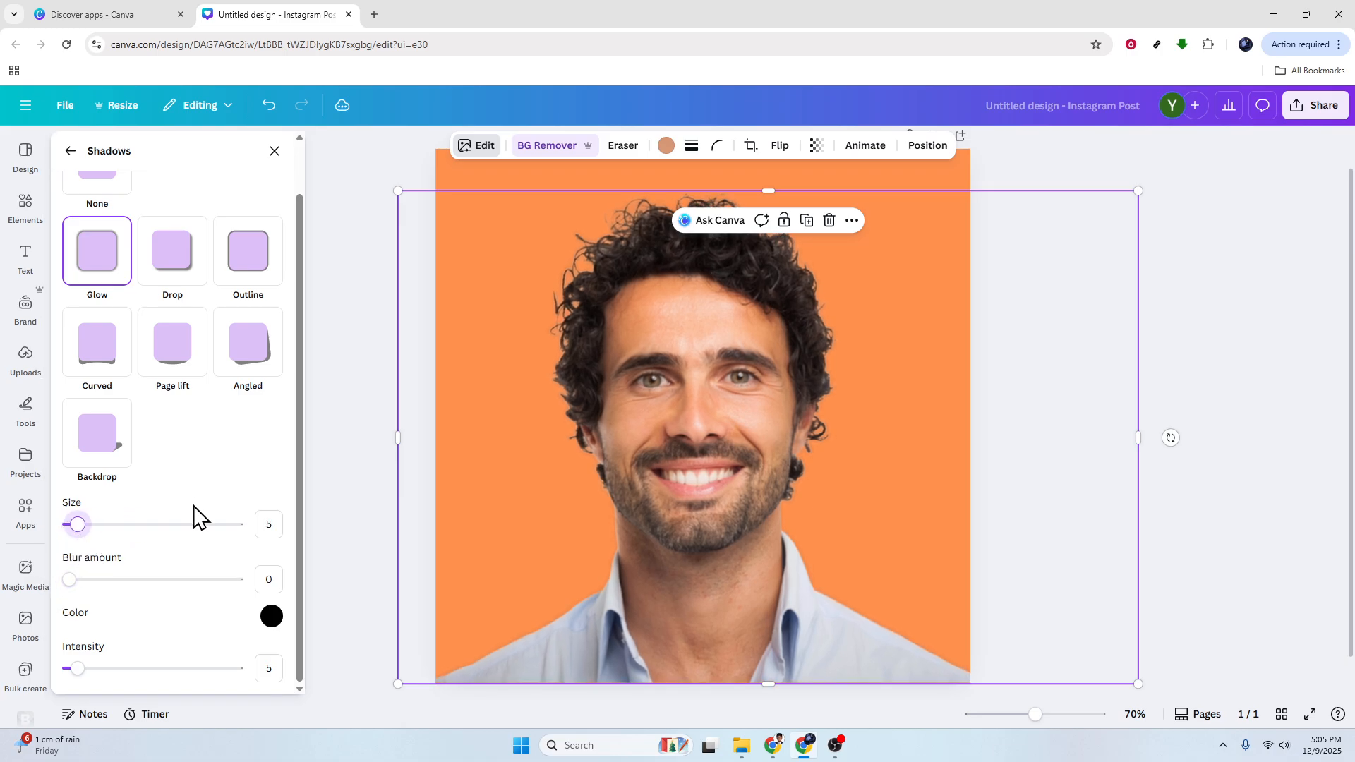
scroll(196, 514, up, 1)
click(346, 466)
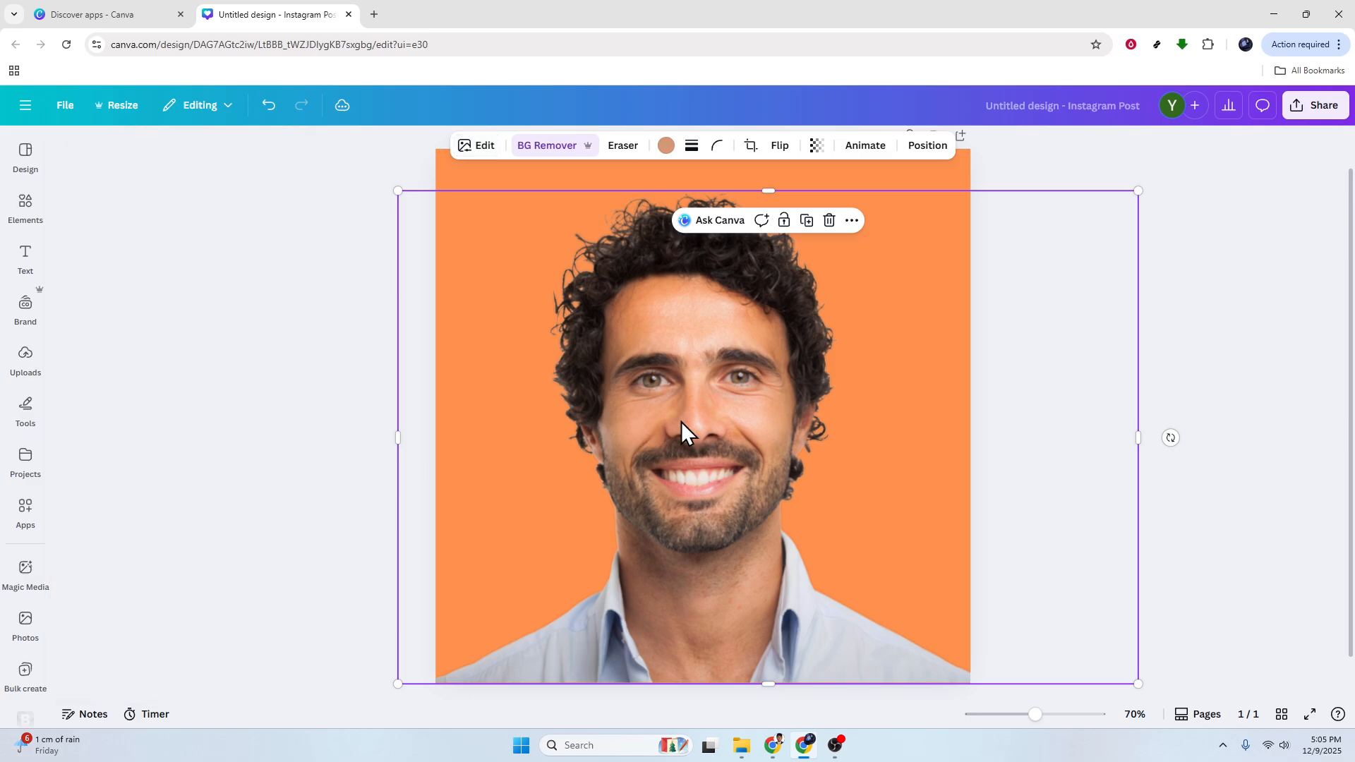
Raise the brightness of the whole portrait image to 13.
click(476, 145)
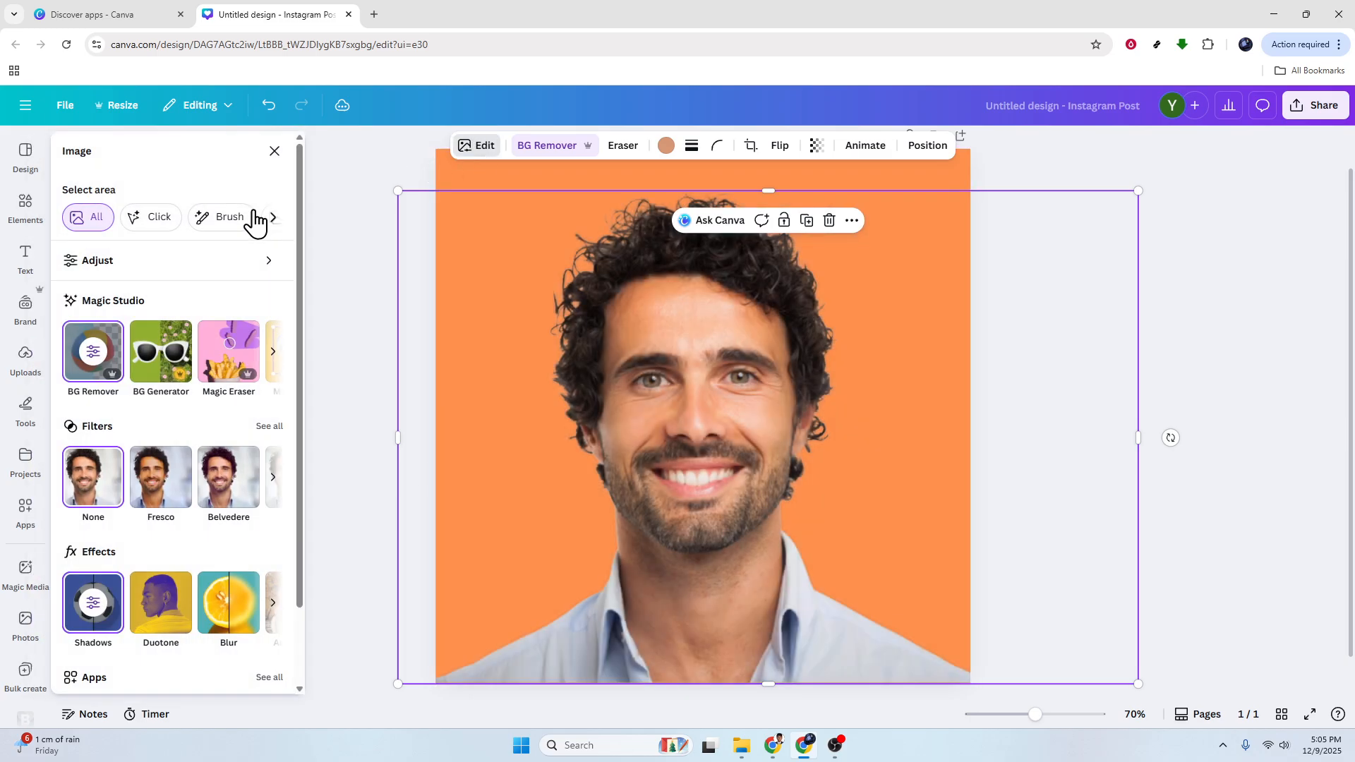
click(121, 264)
drag(152, 473, 163, 477)
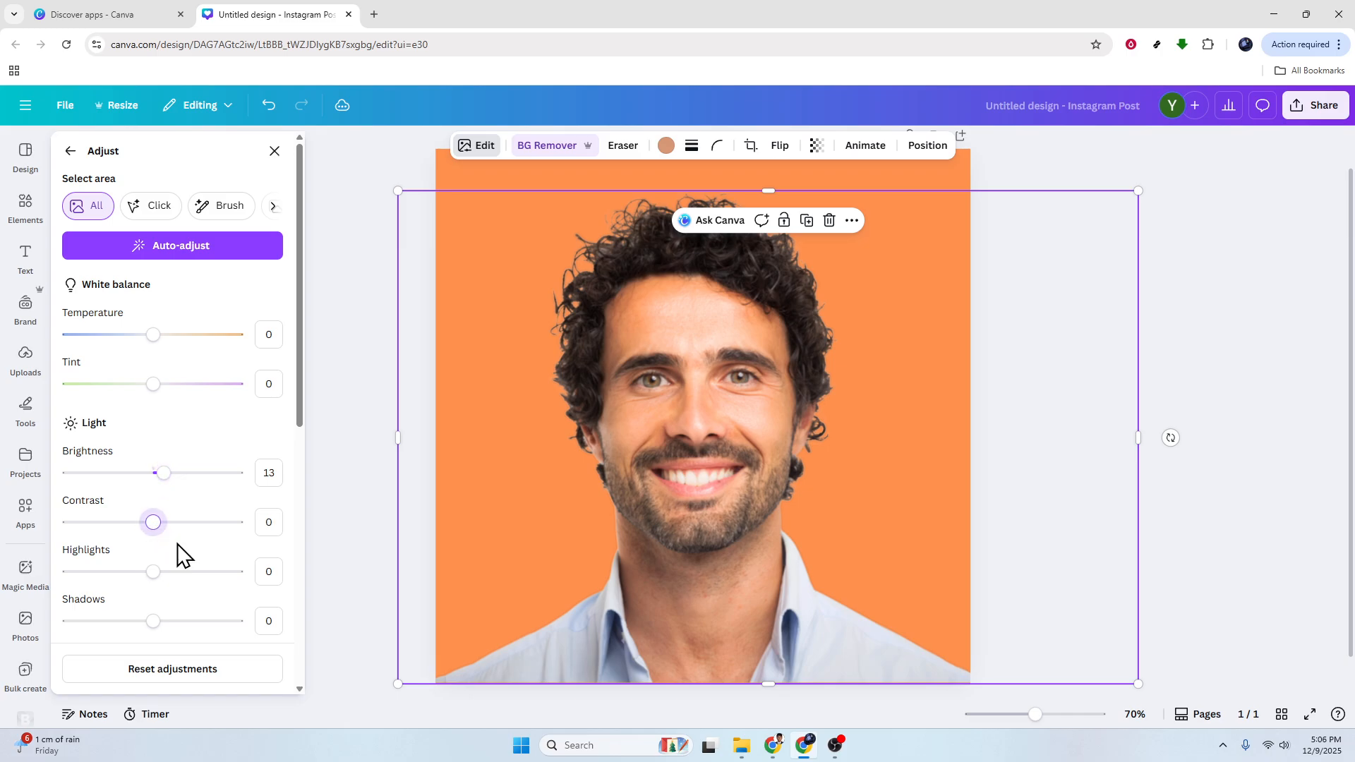
Look through the portrait's remaining light and color adjustments, then leave them and deselect the image.
scroll(176, 543, down, 1)
scroll(178, 536, down, 1)
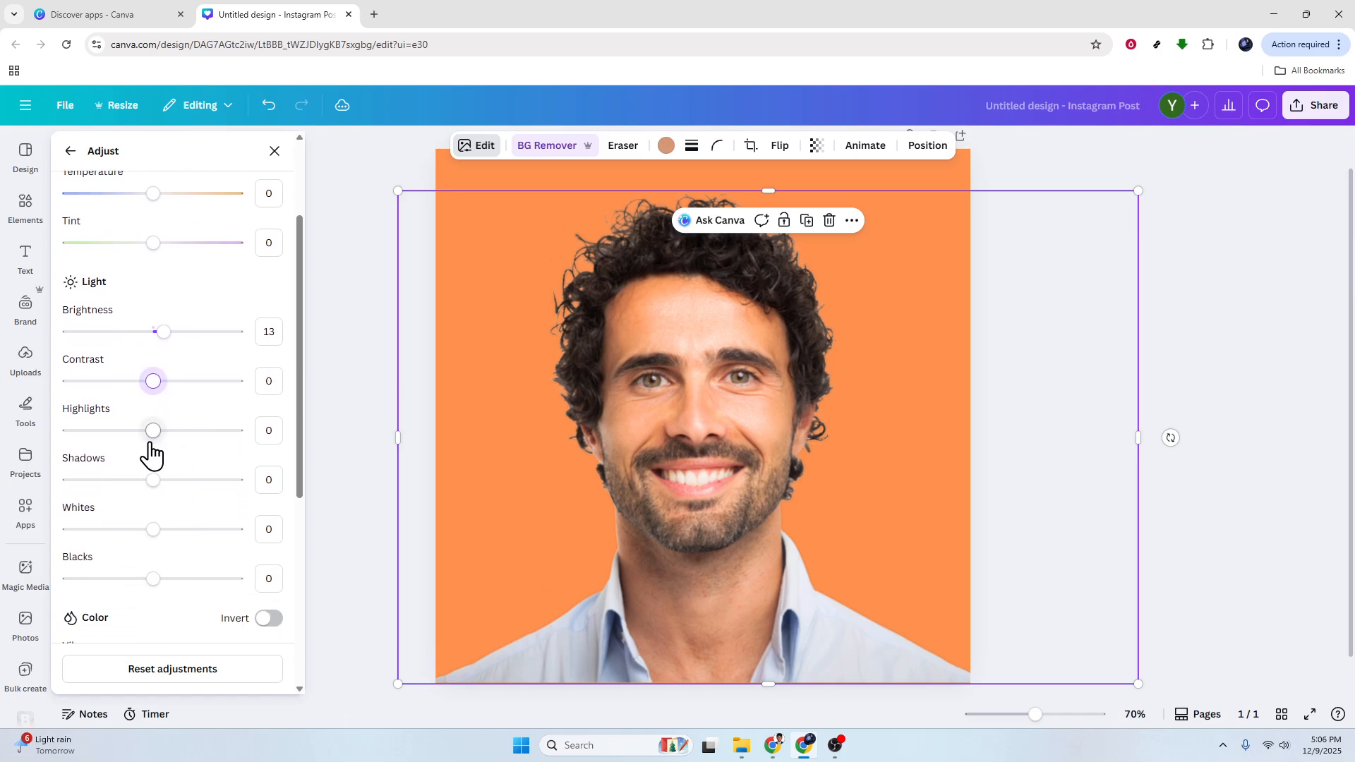
scroll(175, 533, down, 2)
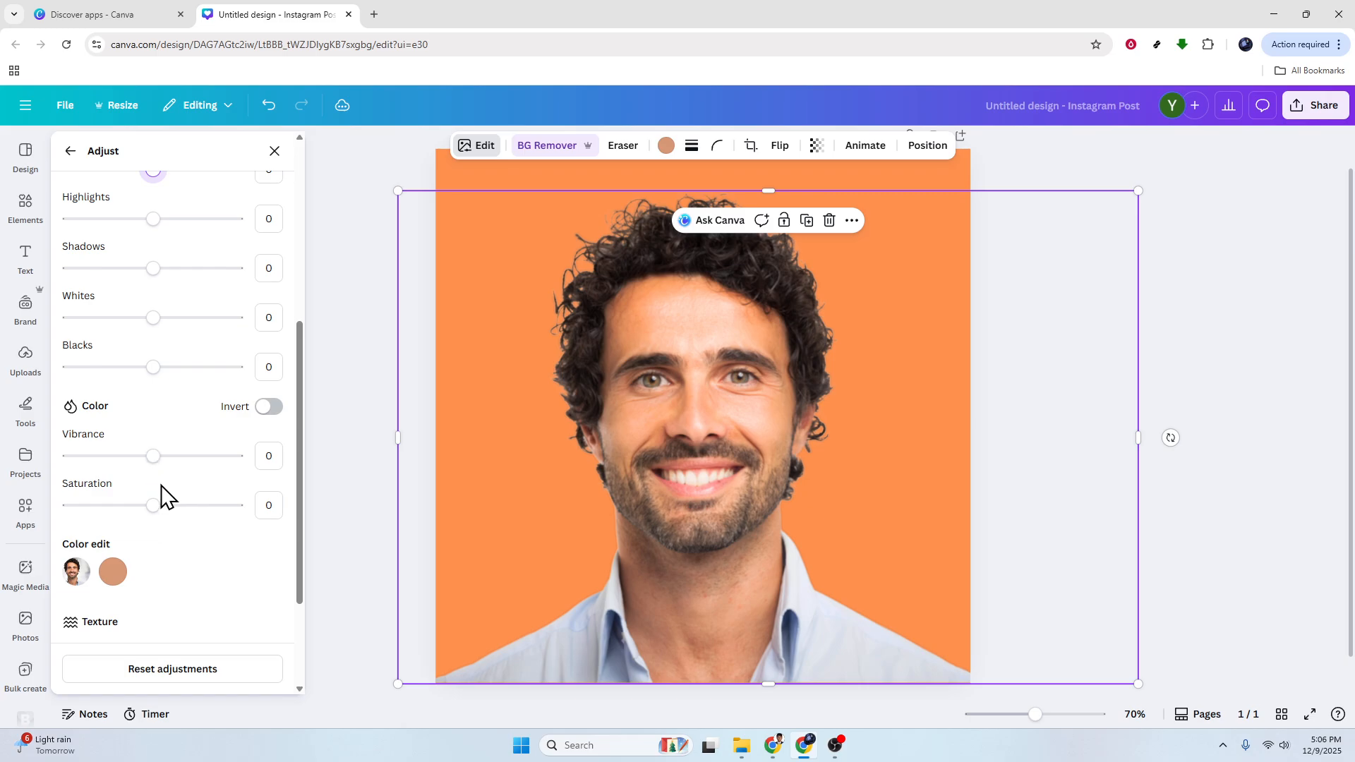
scroll(164, 494, up, 1)
scroll(164, 494, down, 1)
scroll(189, 554, up, 1)
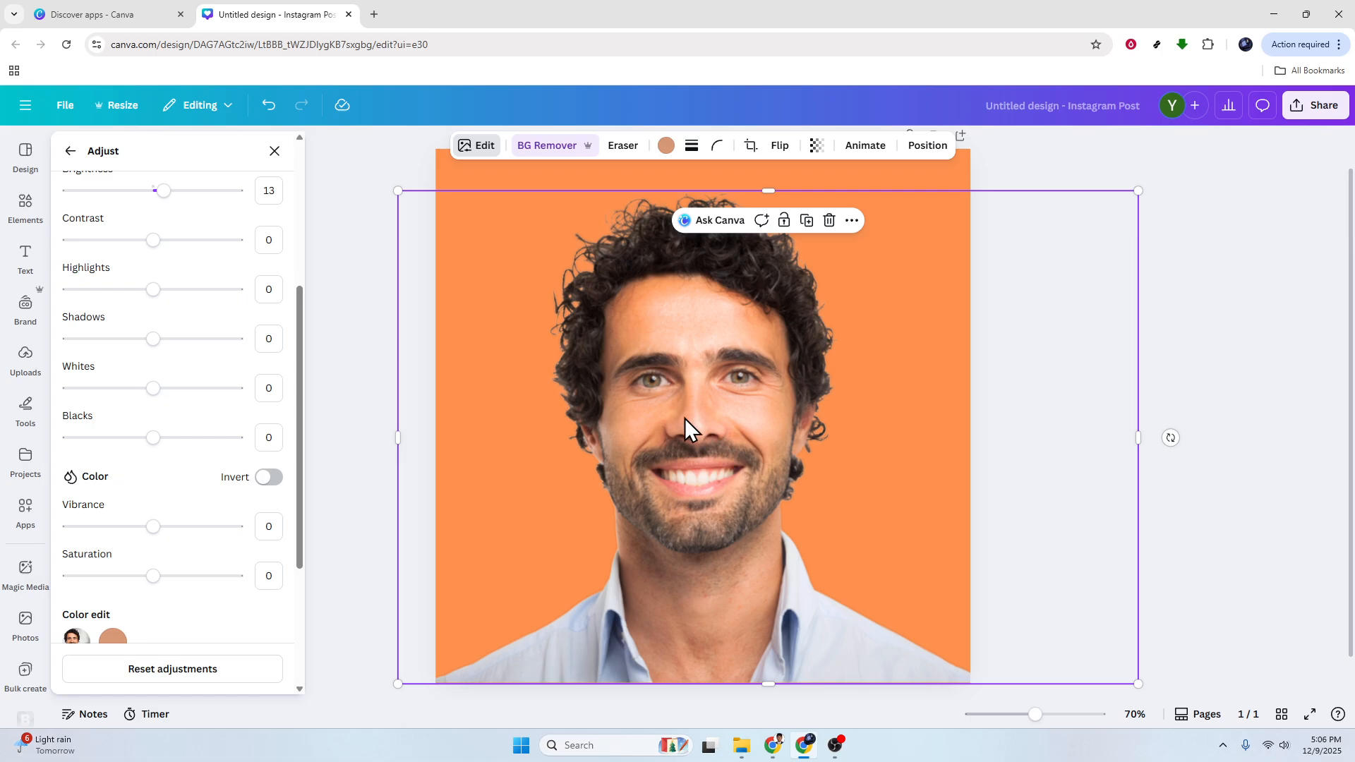
scroll(683, 409, up, 2)
scroll(683, 410, down, 2)
click(598, 390)
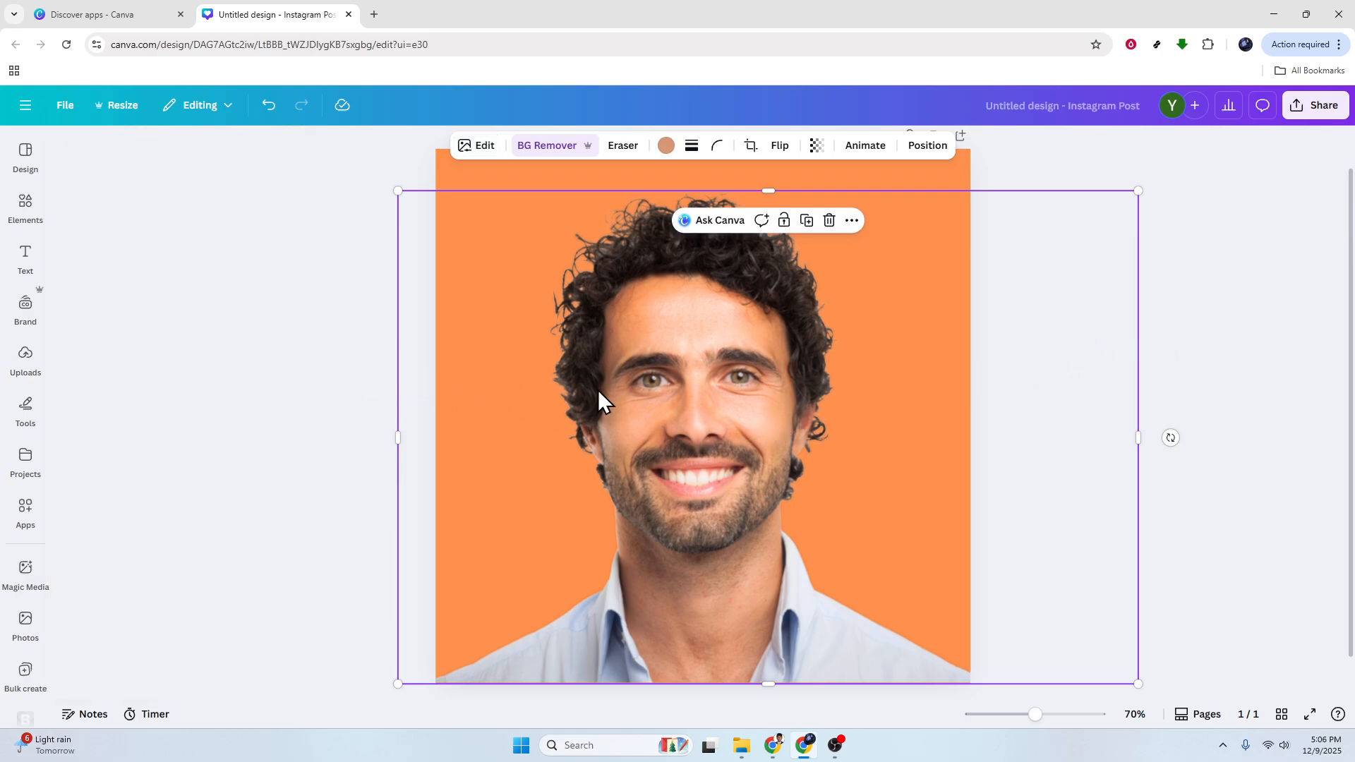
click(1157, 332)
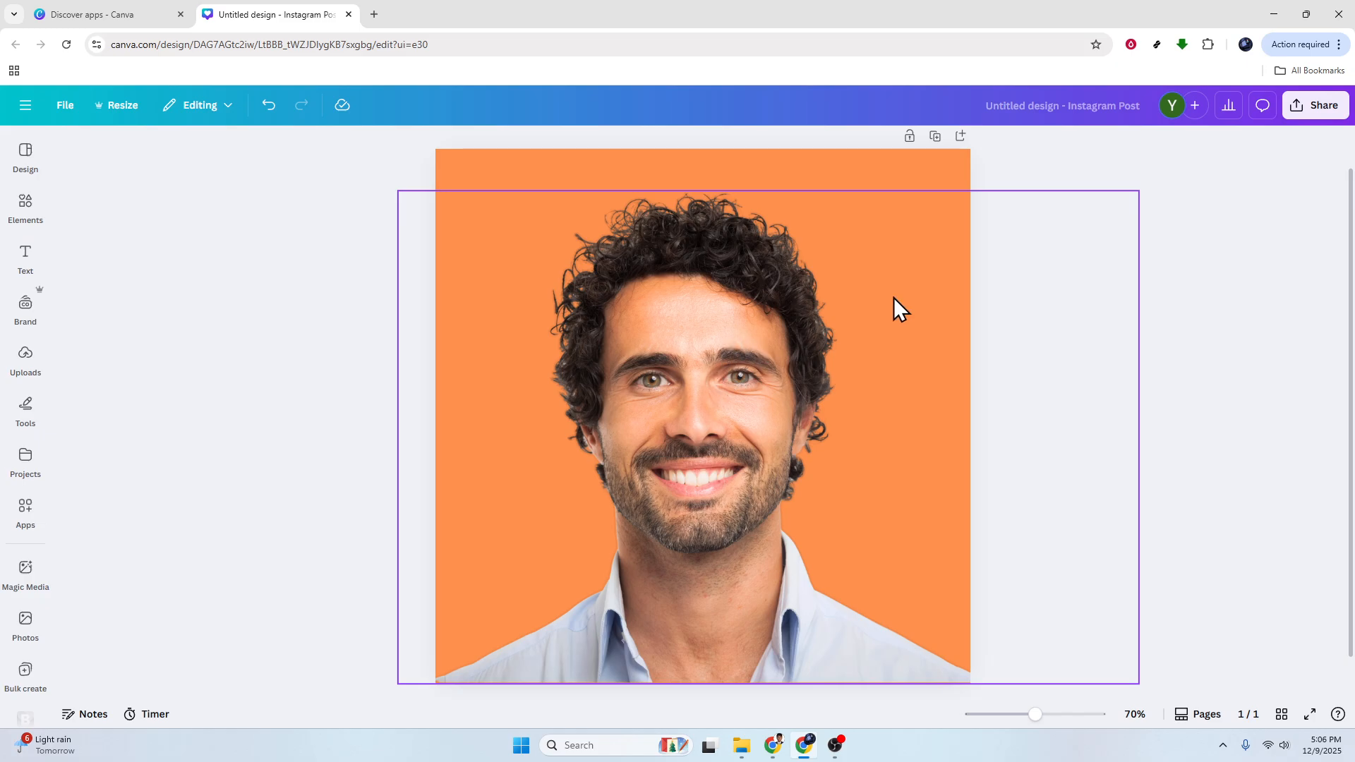
Download the design as a PNG at size 1 (1,080 × 1,080 px).
click(1317, 110)
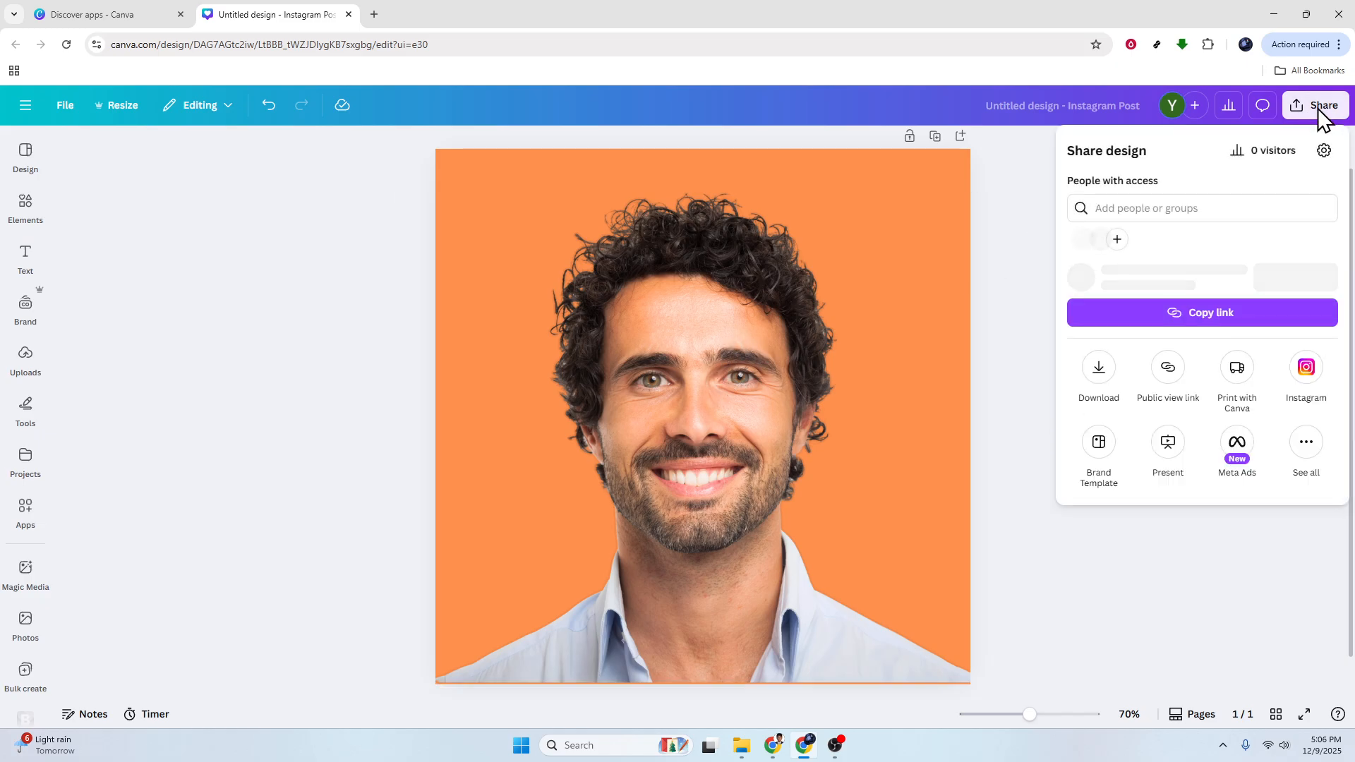
click(1094, 395)
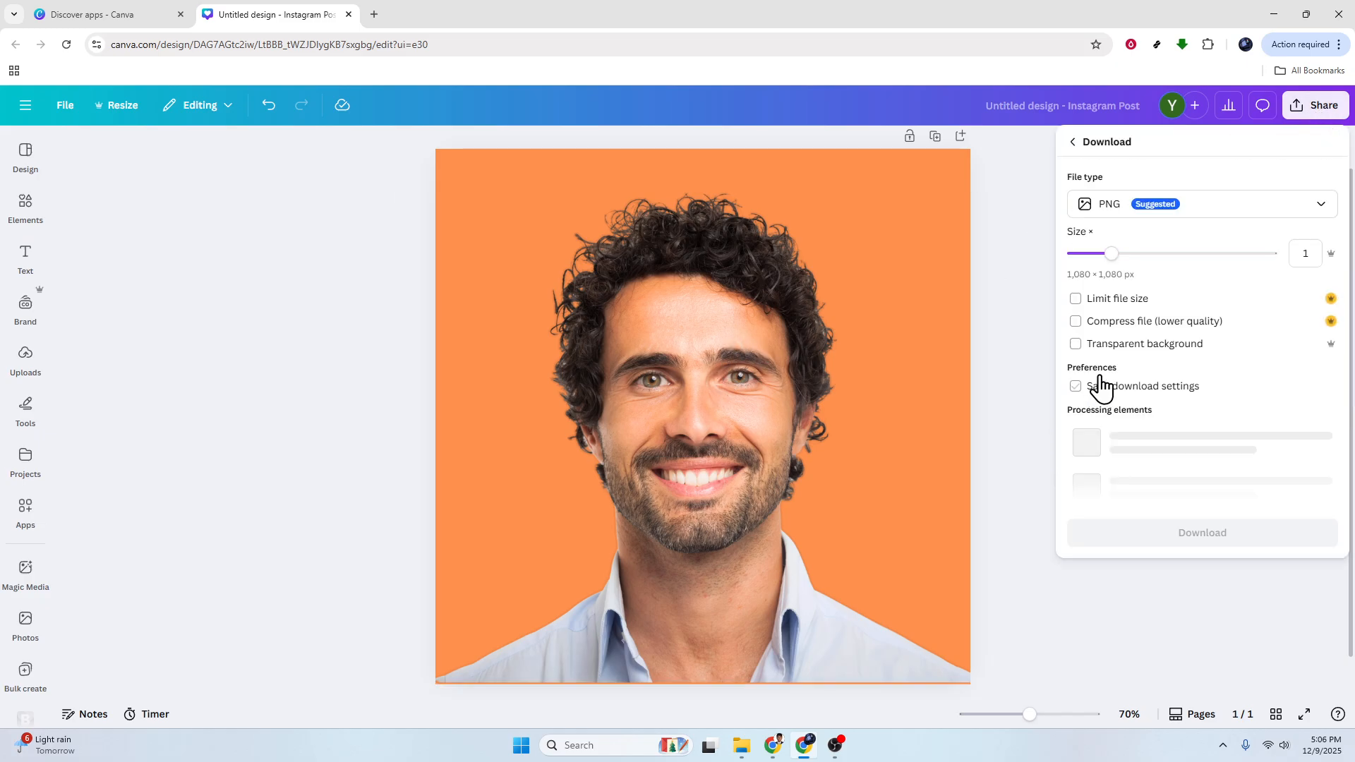
click(1211, 209)
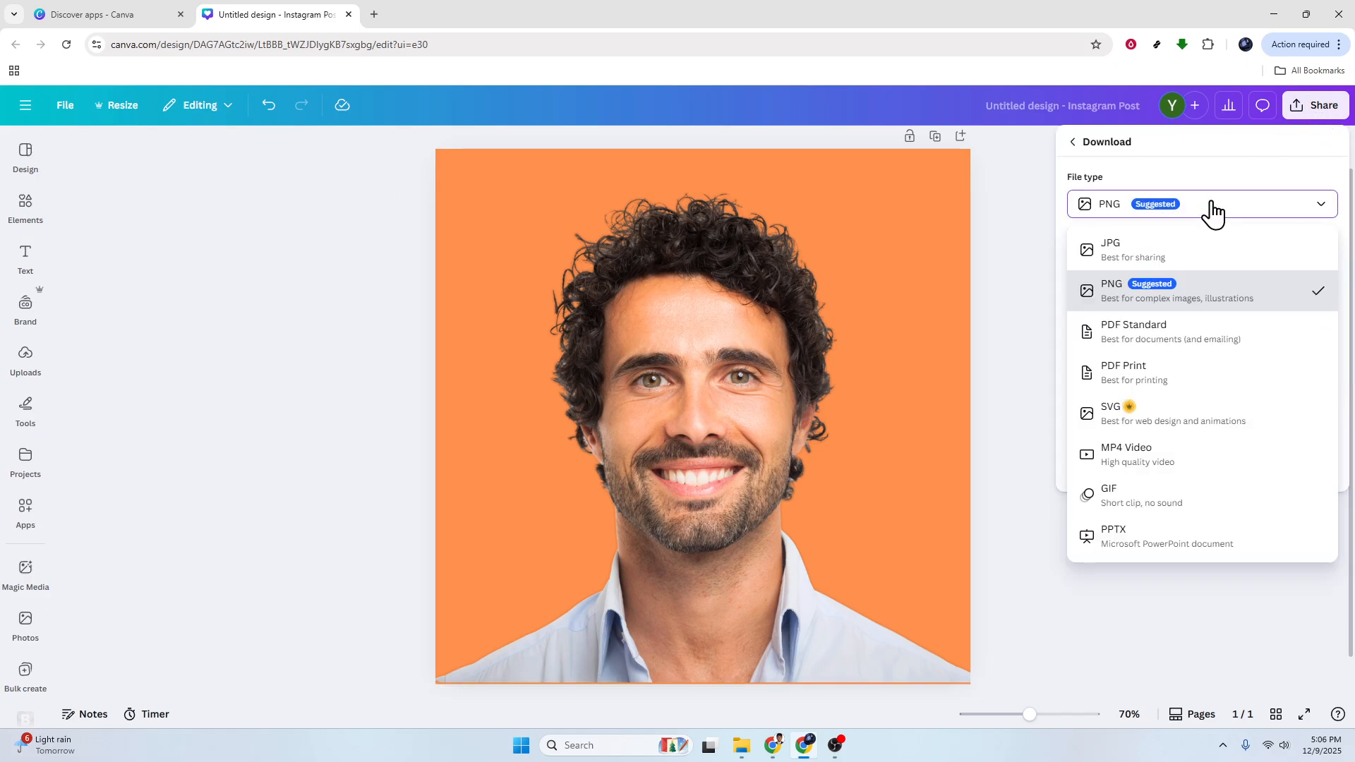
click(1164, 294)
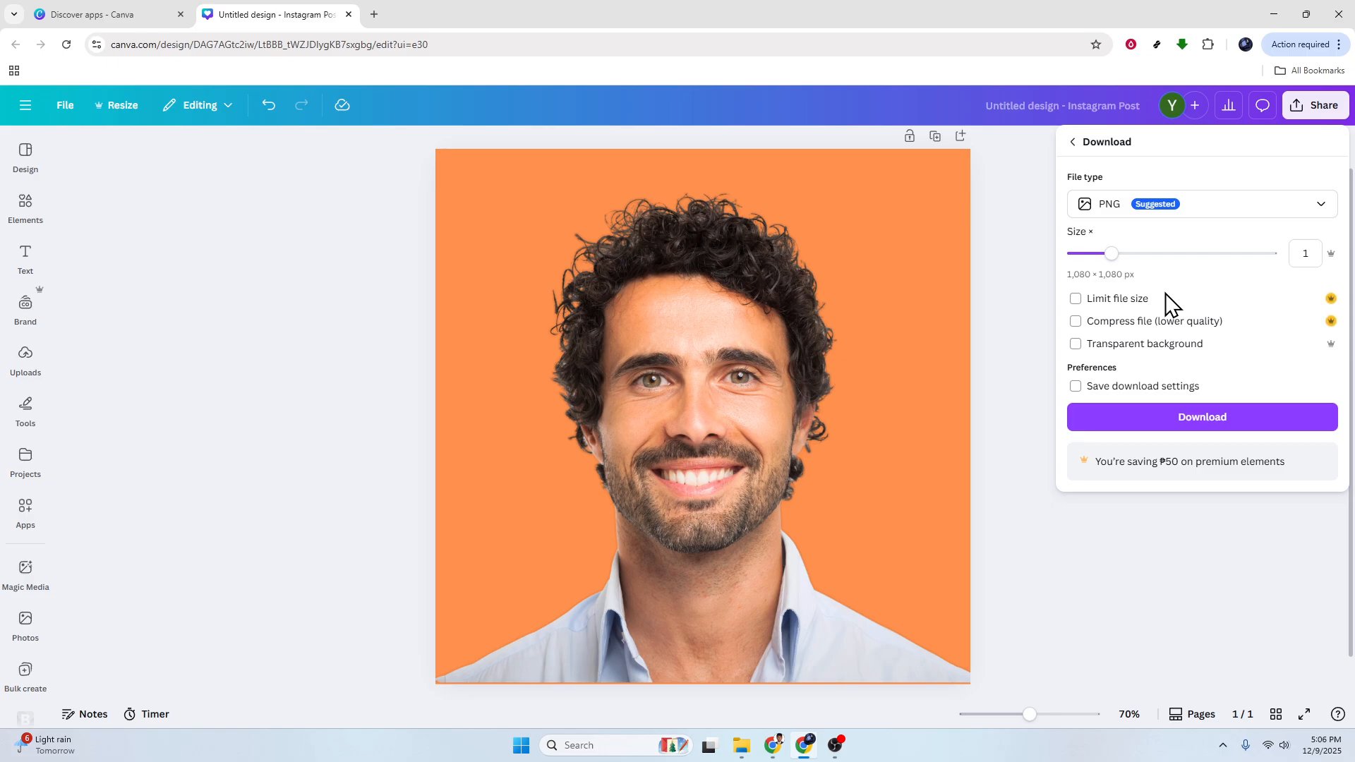
click(1200, 418)
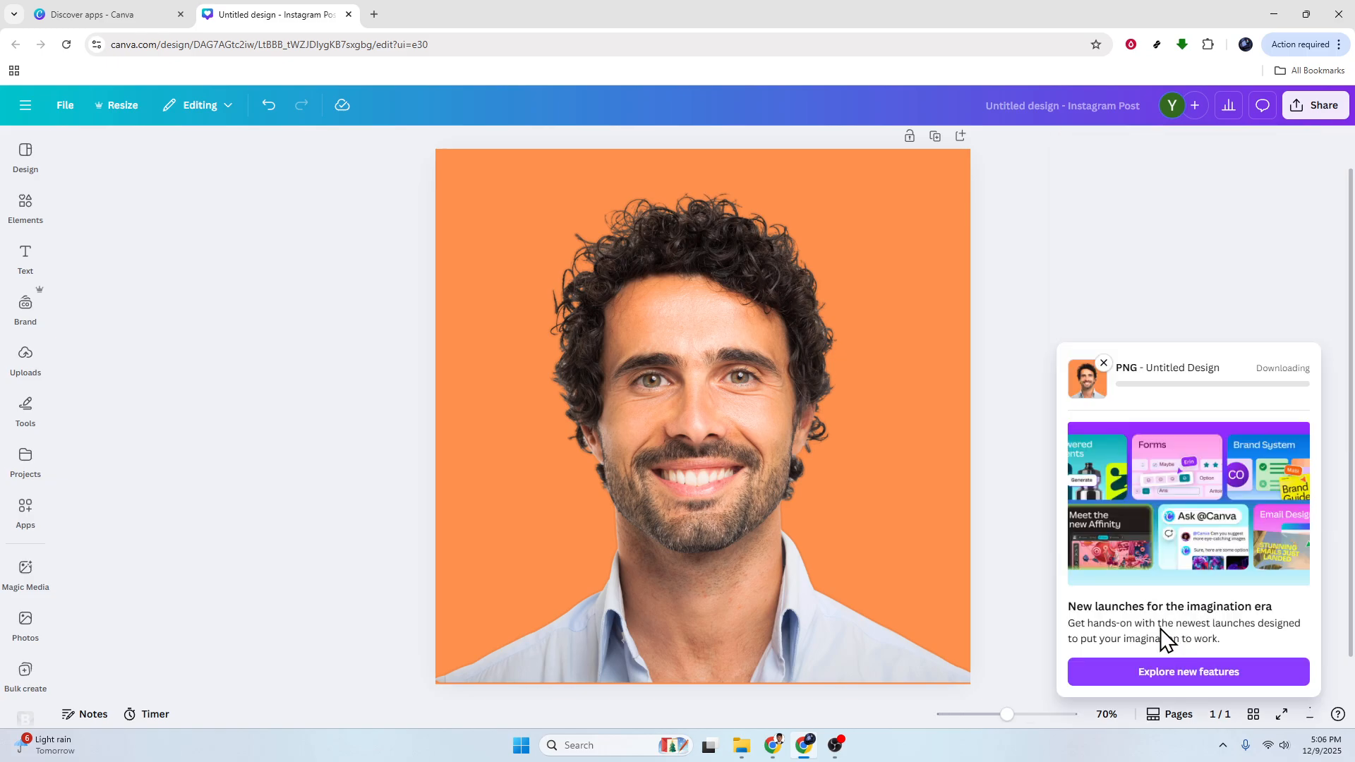